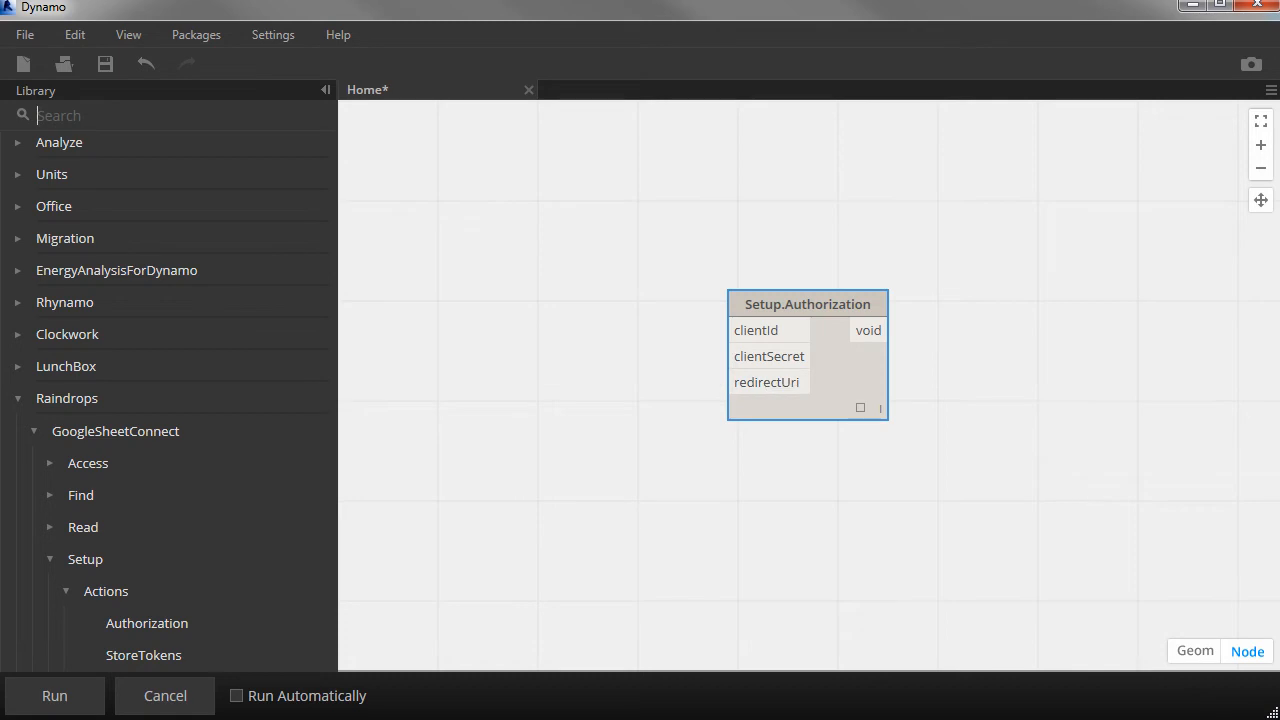
Step: Switch to Chrome and open the Google Developers Console at console.developers.google.com
{"action": "left_click_drag", "start_coordinate": [1279, 120], "coordinate": [686, 34]}
{"action": "double_click", "coordinate": [686, 34]}
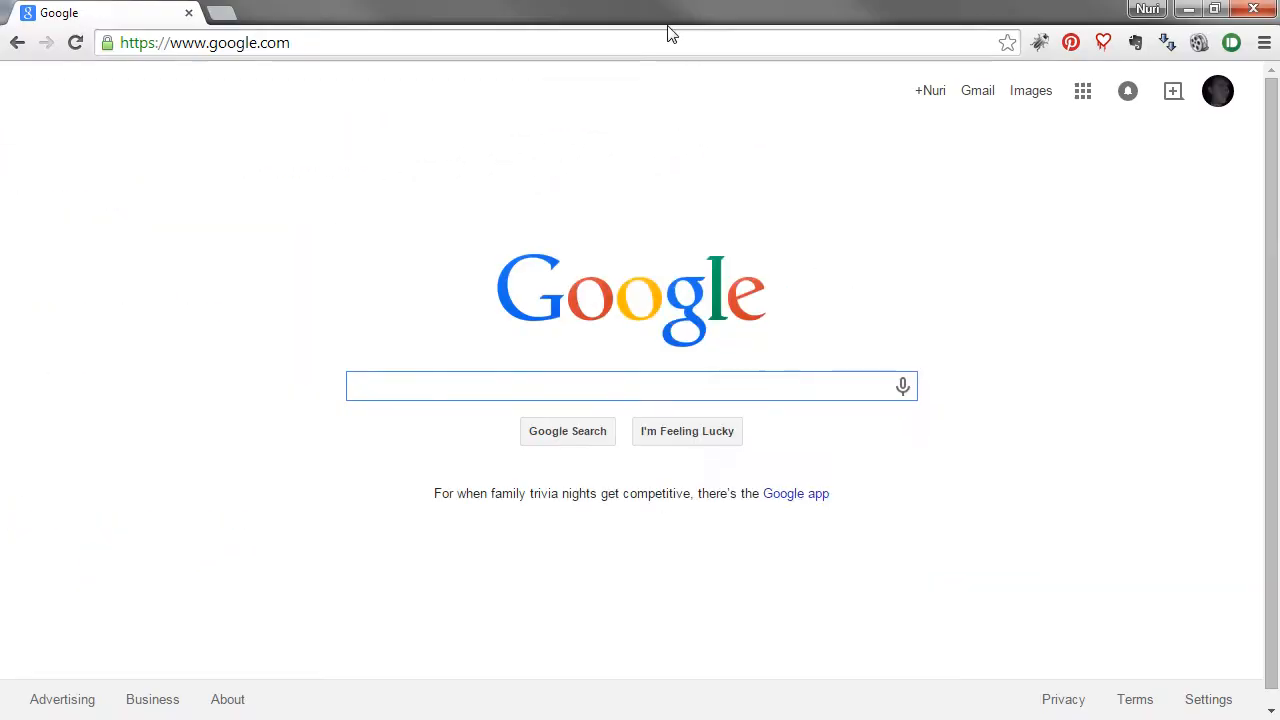
{"action": "left_click", "coordinate": [330, 41]}
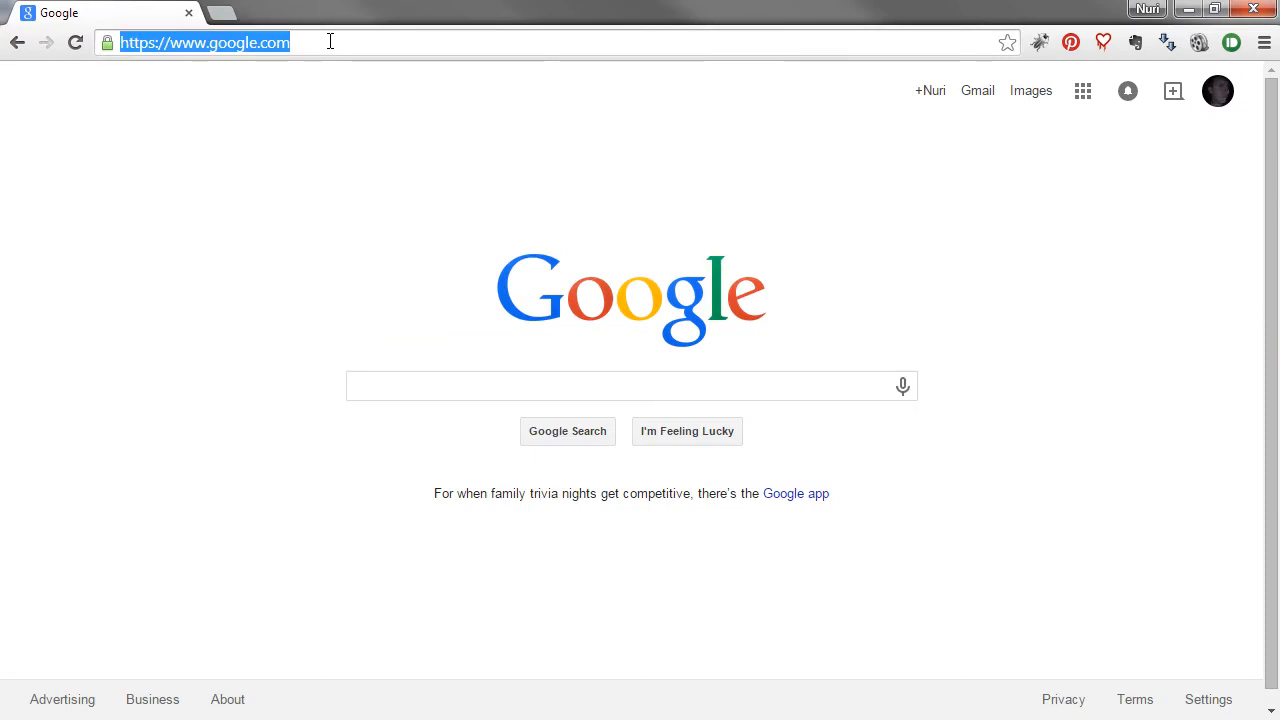
{"action": "type", "text": "console.developer"}
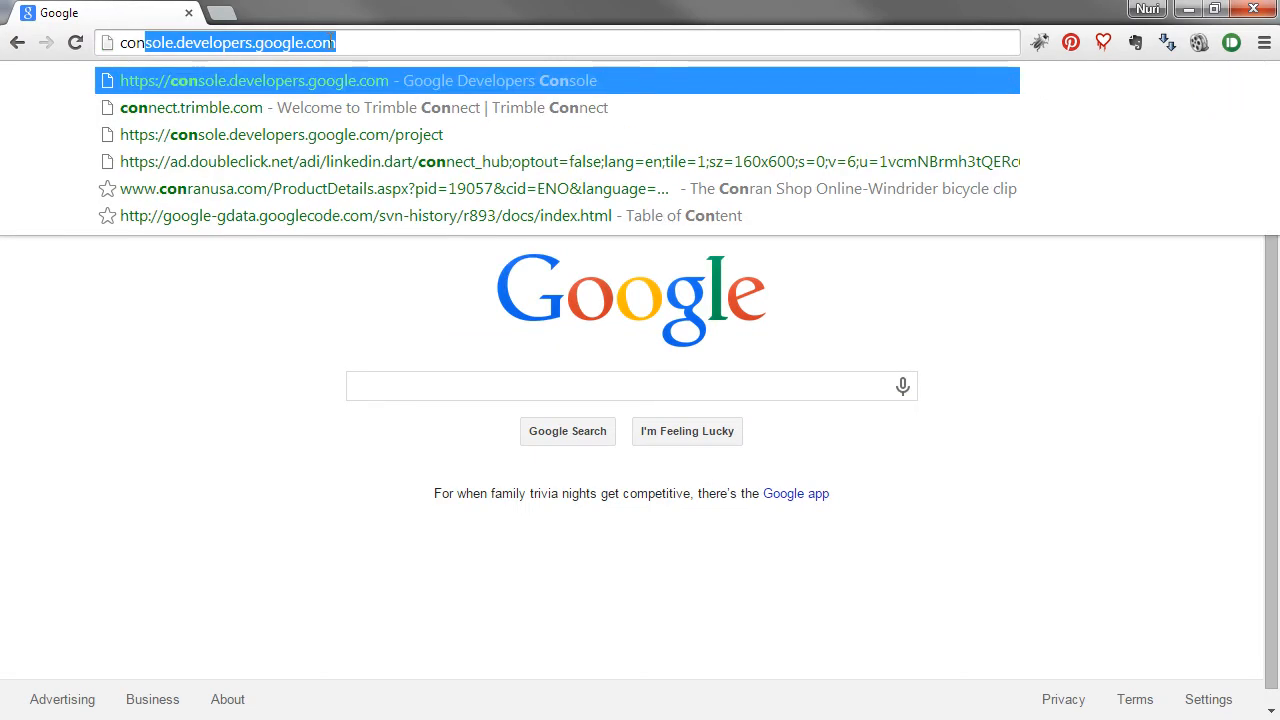
{"action": "key", "text": "End"}
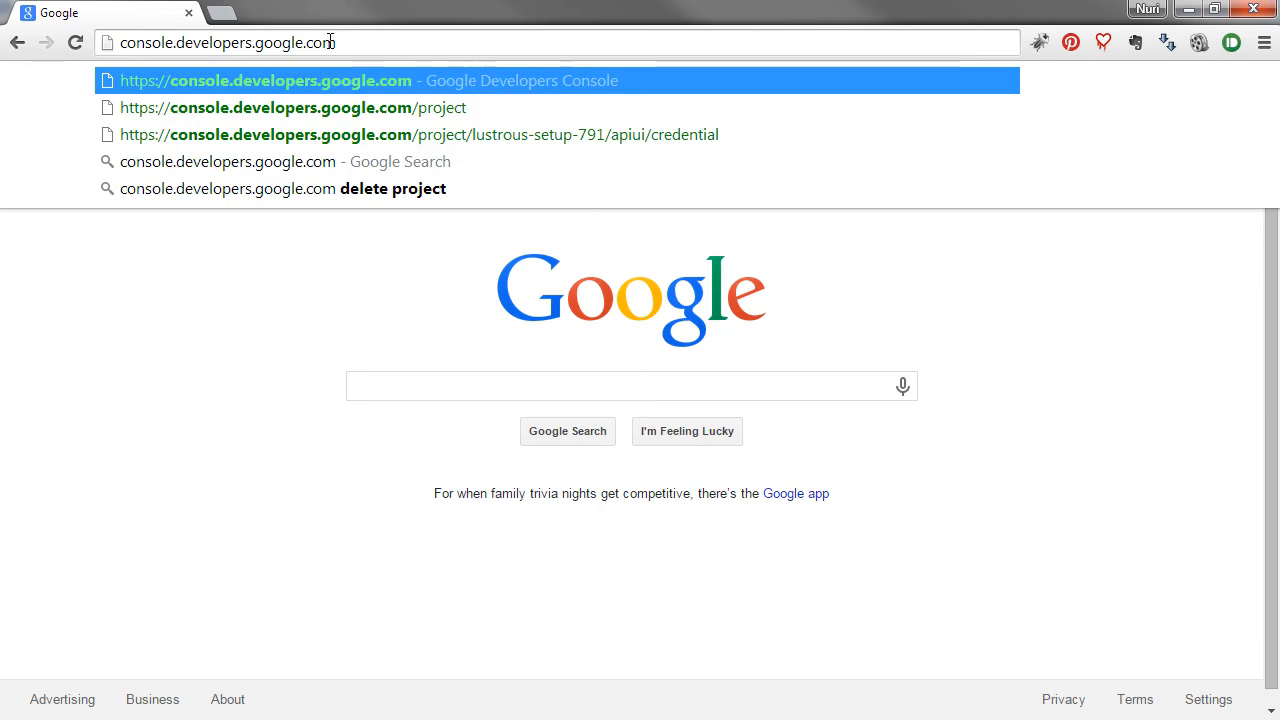
{"action": "key", "text": "Return"}
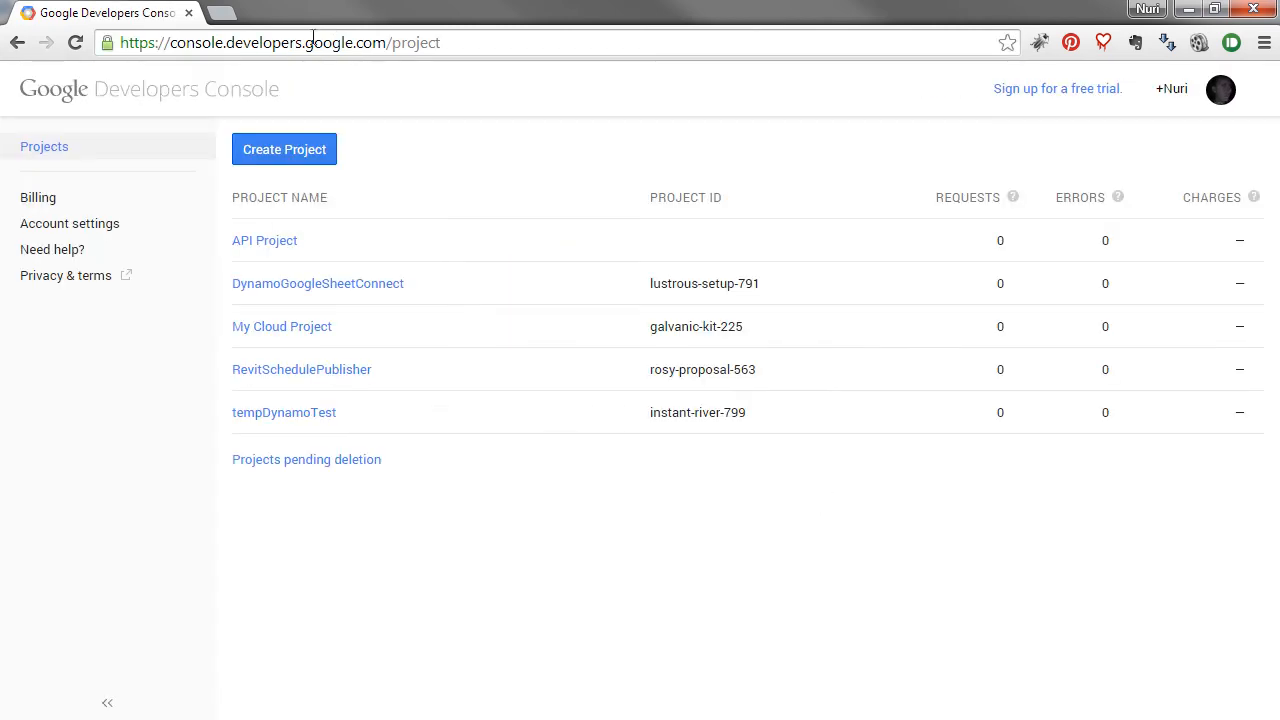
Step: Create a new project named GoogleSheetsConnect and dismiss the activities list
{"action": "left_click", "coordinate": [290, 152]}
{"action": "key", "text": "BackSpace"}
{"action": "key", "text": "BackSpace"}
{"action": "key", "text": "BackSpace"}
{"action": "key", "text": "BackSpace"}
{"action": "key", "text": "BackSpace"}
{"action": "key", "text": "BackSpace"}
{"action": "key", "text": "BackSpace"}
{"action": "key", "text": "BackSpace"}
{"action": "key", "text": "BackSpace"}
{"action": "key", "text": "BackSpace"}
{"action": "key", "text": "BackSpace"}
{"action": "type", "text": "GoogleShee"}
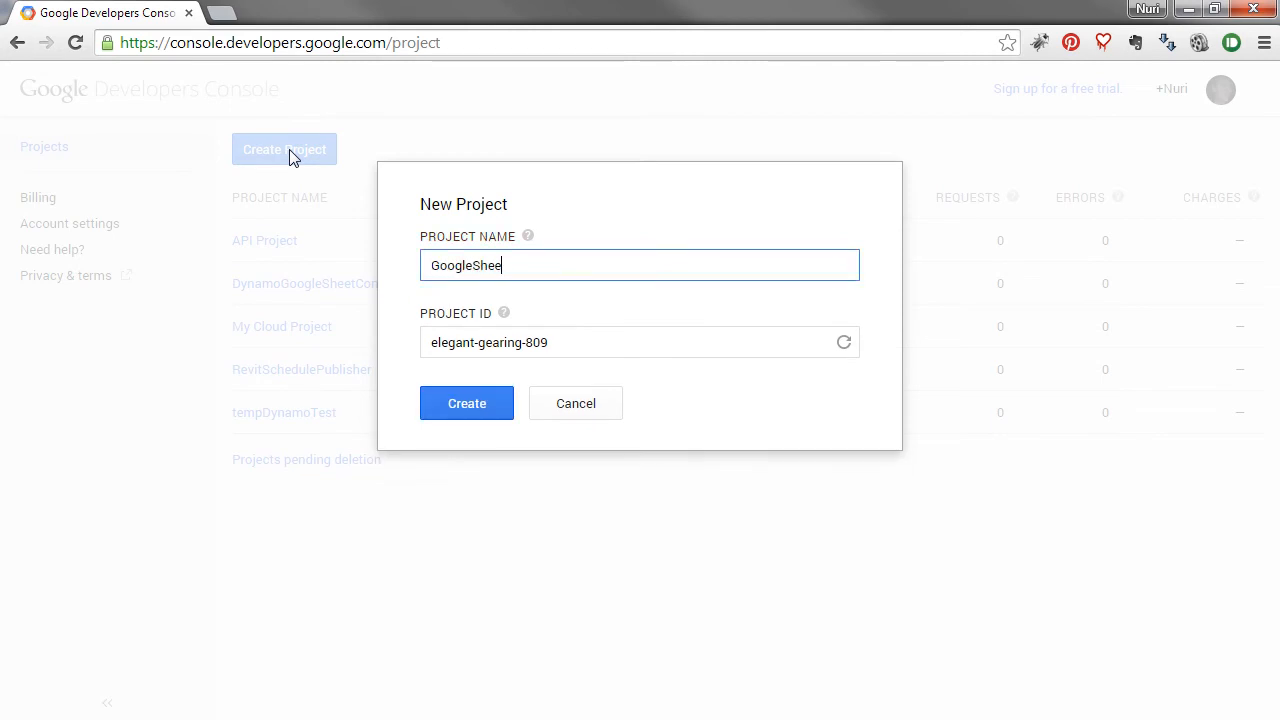
{"action": "type", "text": "tsConnect"}
{"action": "left_click", "coordinate": [438, 392]}
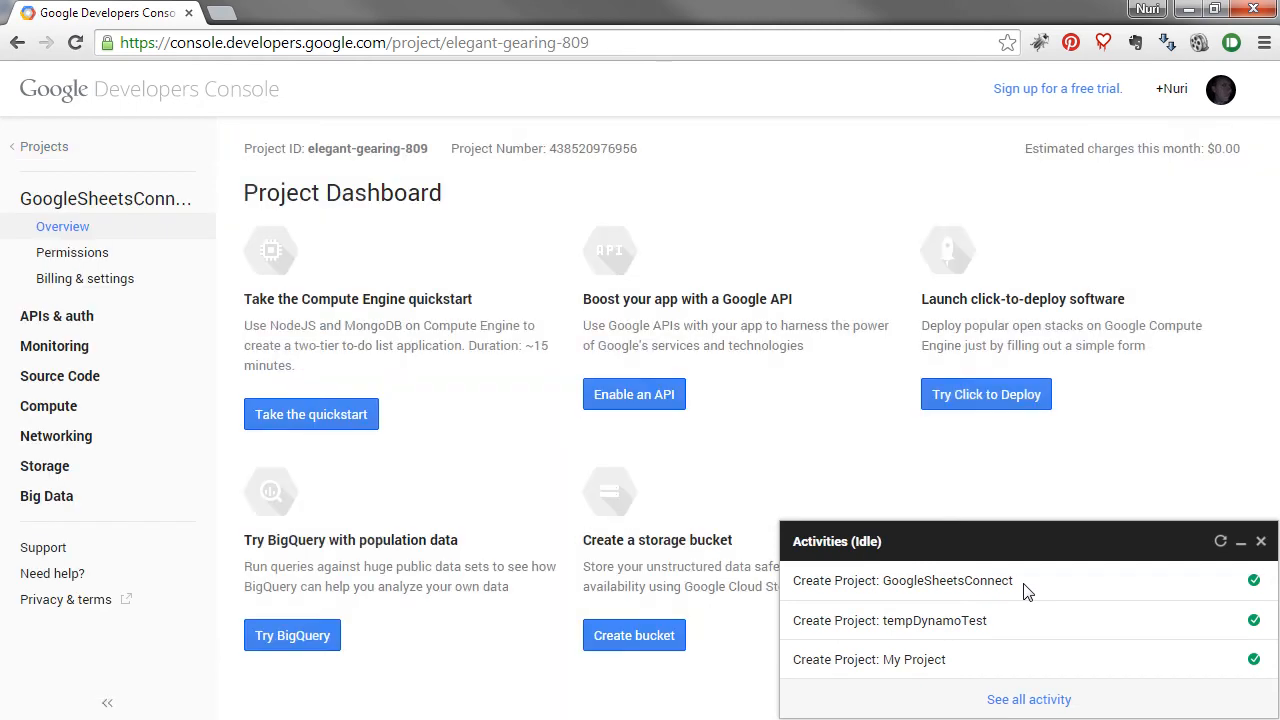
{"action": "left_click", "coordinate": [1260, 541]}
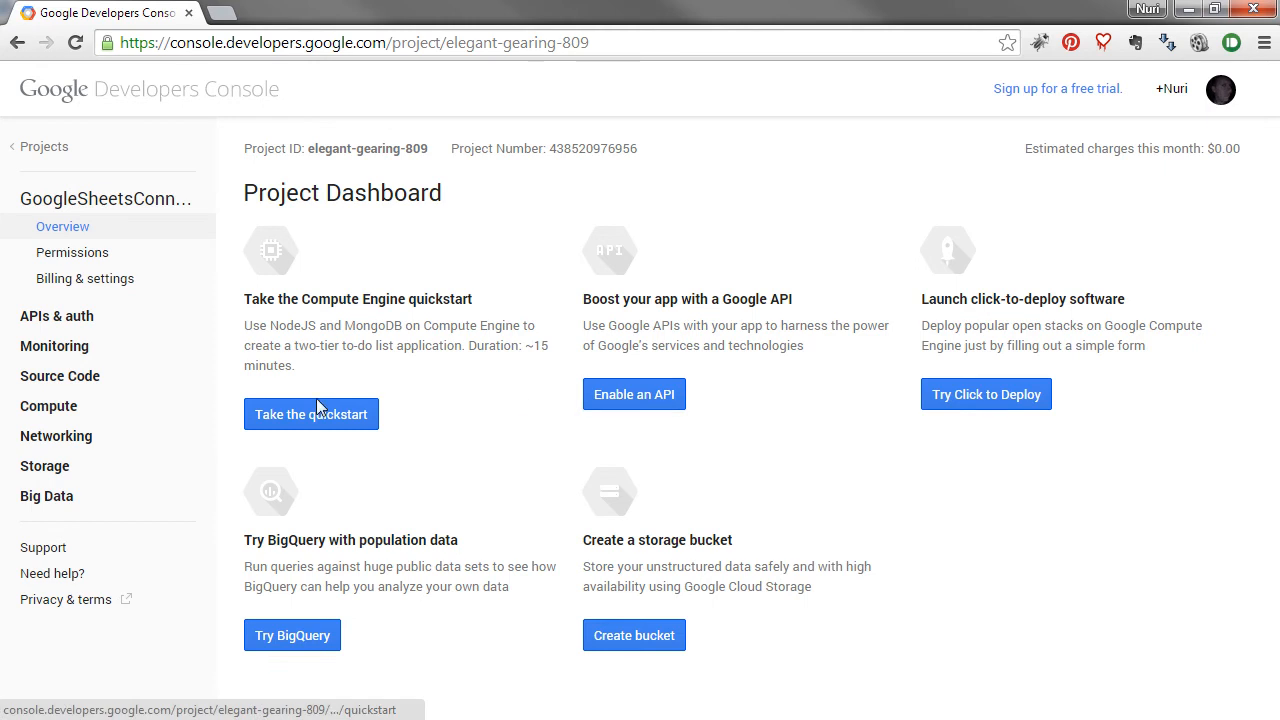
Step: Start a new OAuth client ID for an installed application from the project's credentials and go to the consent screen configuration
{"action": "left_click", "coordinate": [60, 318]}
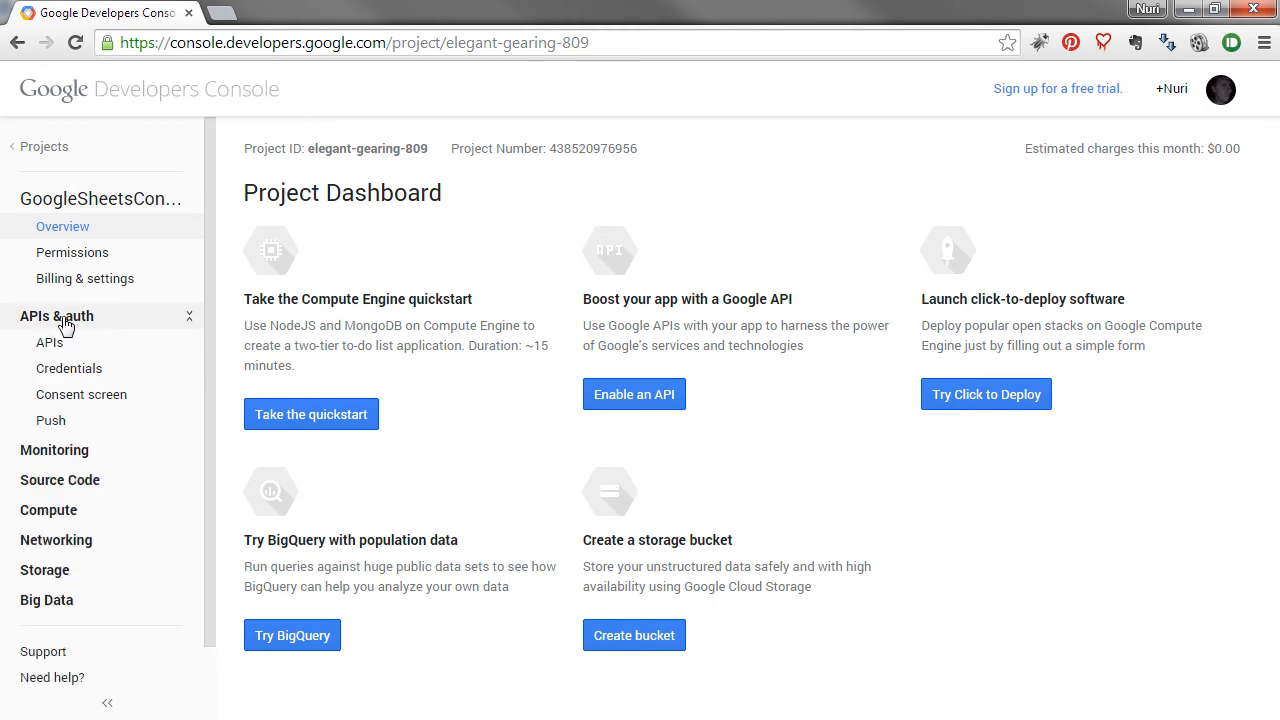
{"action": "left_click", "coordinate": [65, 376]}
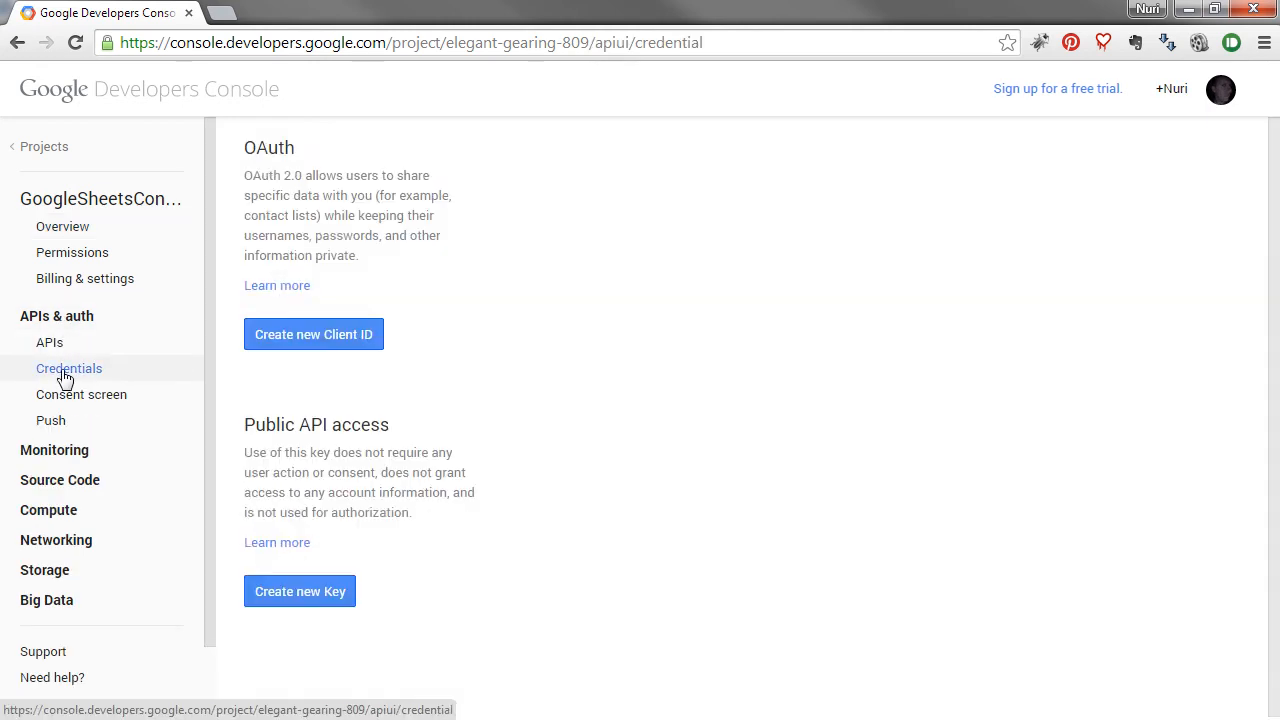
{"action": "left_click", "coordinate": [300, 337]}
{"action": "left_click", "coordinate": [428, 363]}
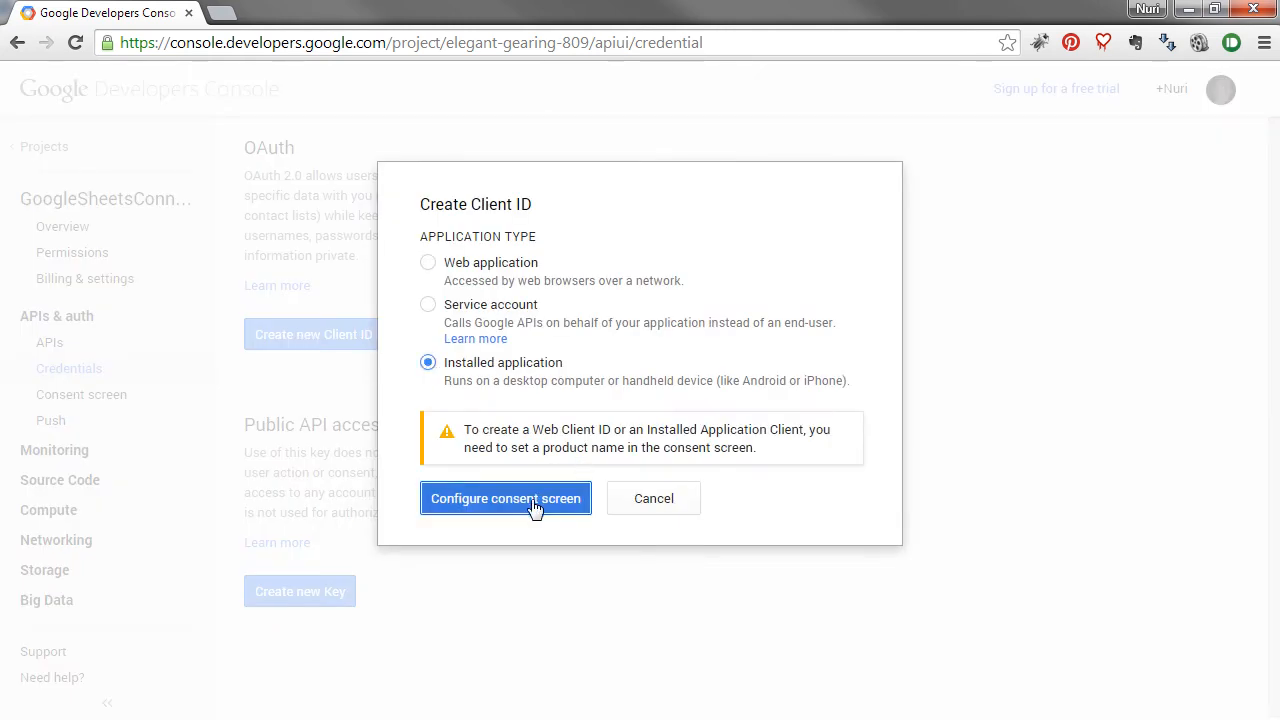
{"action": "left_click", "coordinate": [535, 503]}
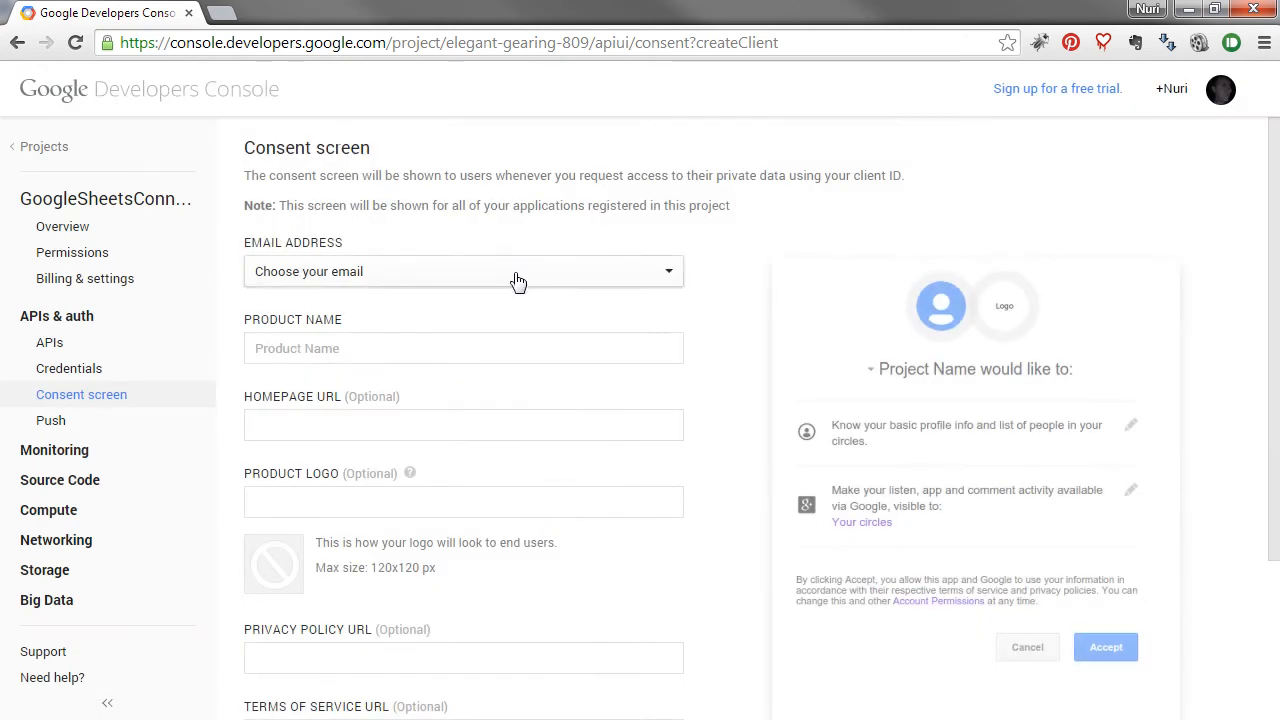
Step: Configure the consent screen with the account's e-mail address and the product name GoogleSheetsConnect, and save it
{"action": "left_click", "coordinate": [518, 282]}
{"action": "left_click", "coordinate": [403, 279]}
{"action": "left_click", "coordinate": [355, 349]}
{"action": "type", "text": "Go"}
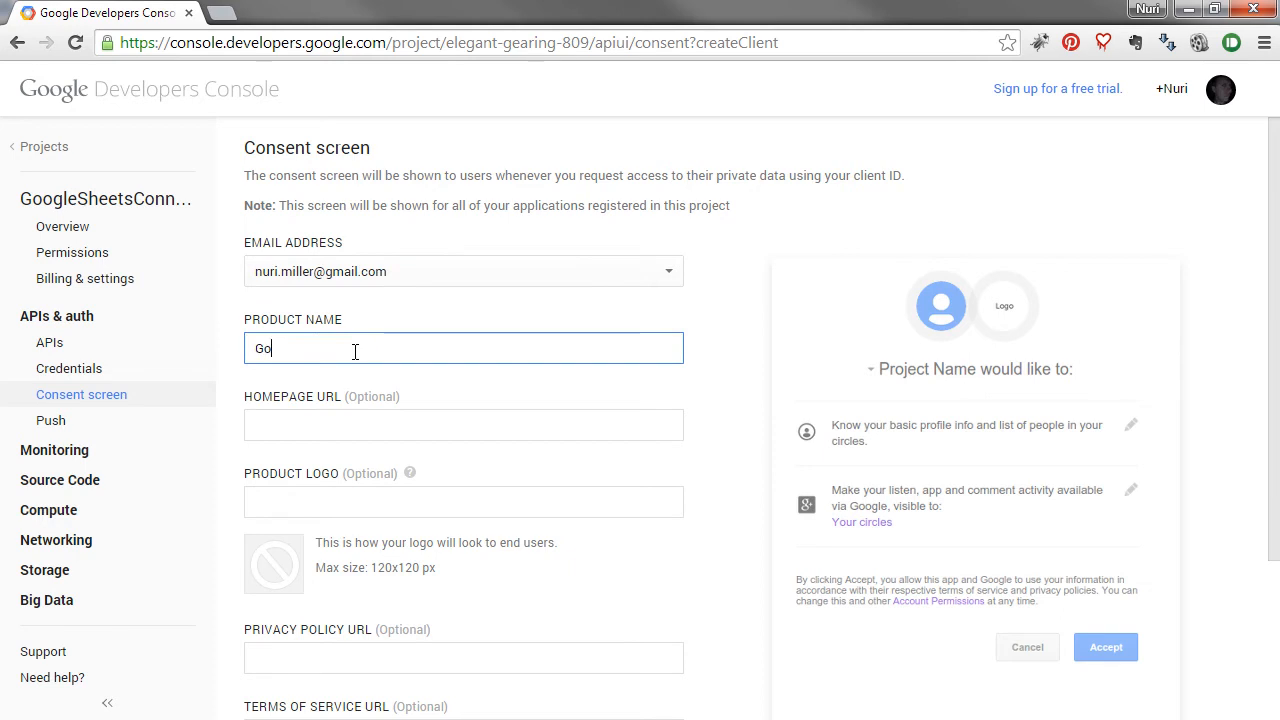
{"action": "type", "text": "ogleSheetsConnect"}
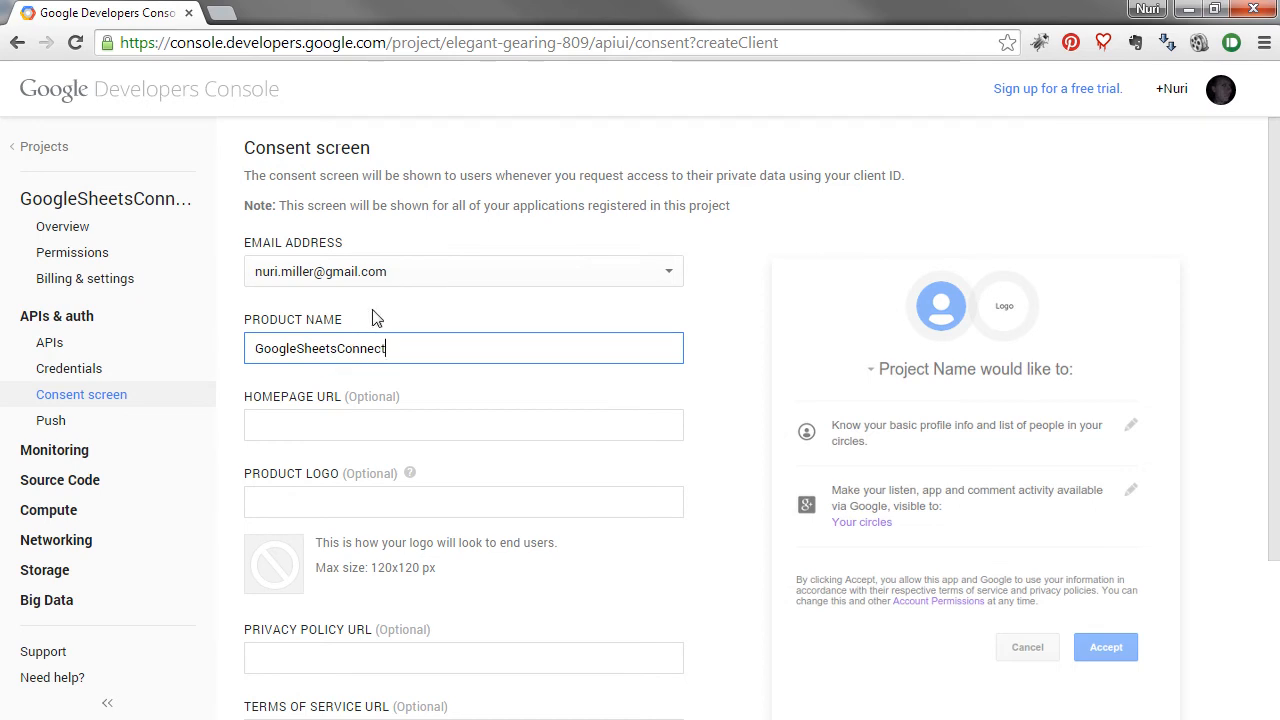
{"action": "scroll", "coordinate": [505, 416], "scroll_direction": "down", "scroll_amount": 3}
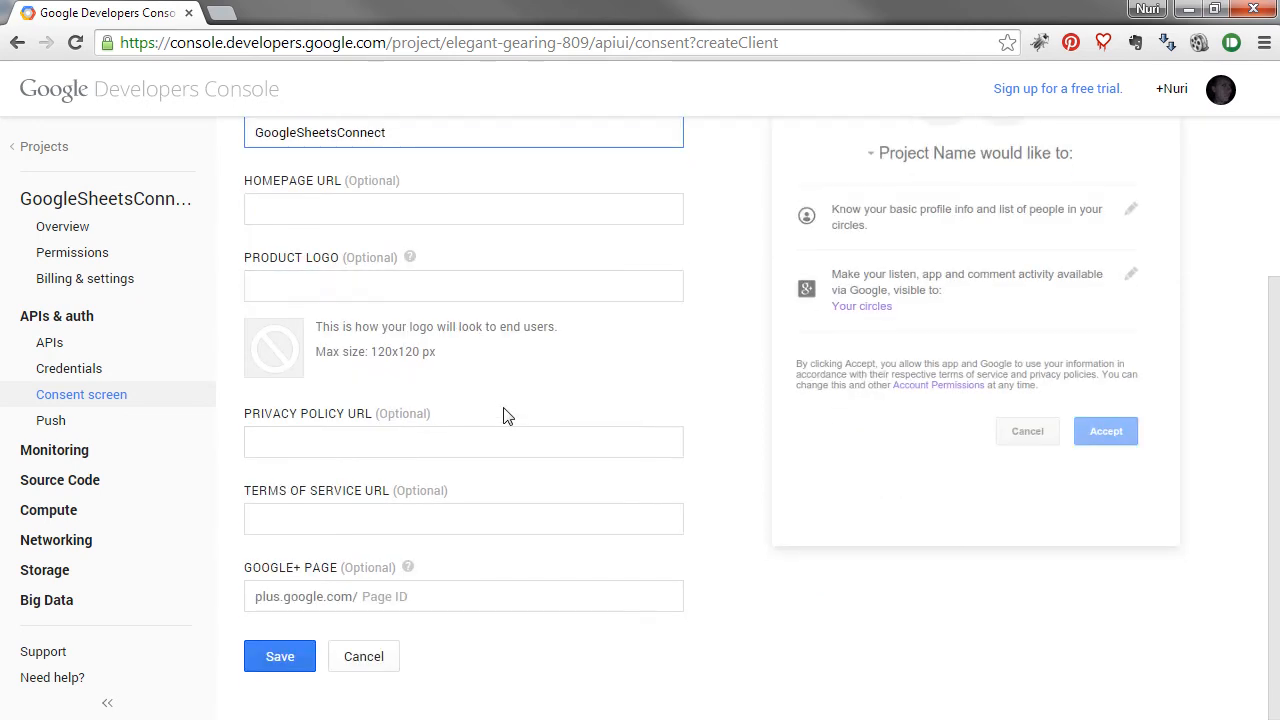
{"action": "left_click", "coordinate": [280, 658]}
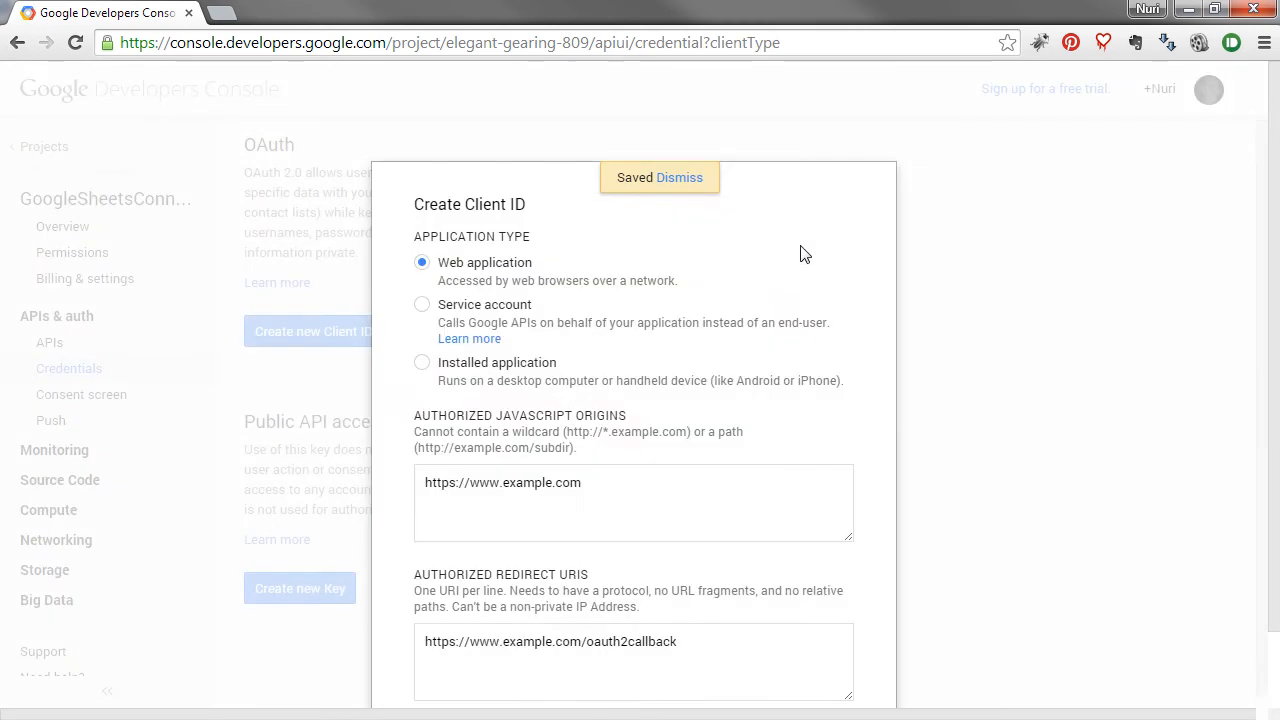
Step: Create a client ID for an installed application of type Other and cancel the reopened creation dialog
{"action": "left_click", "coordinate": [492, 369]}
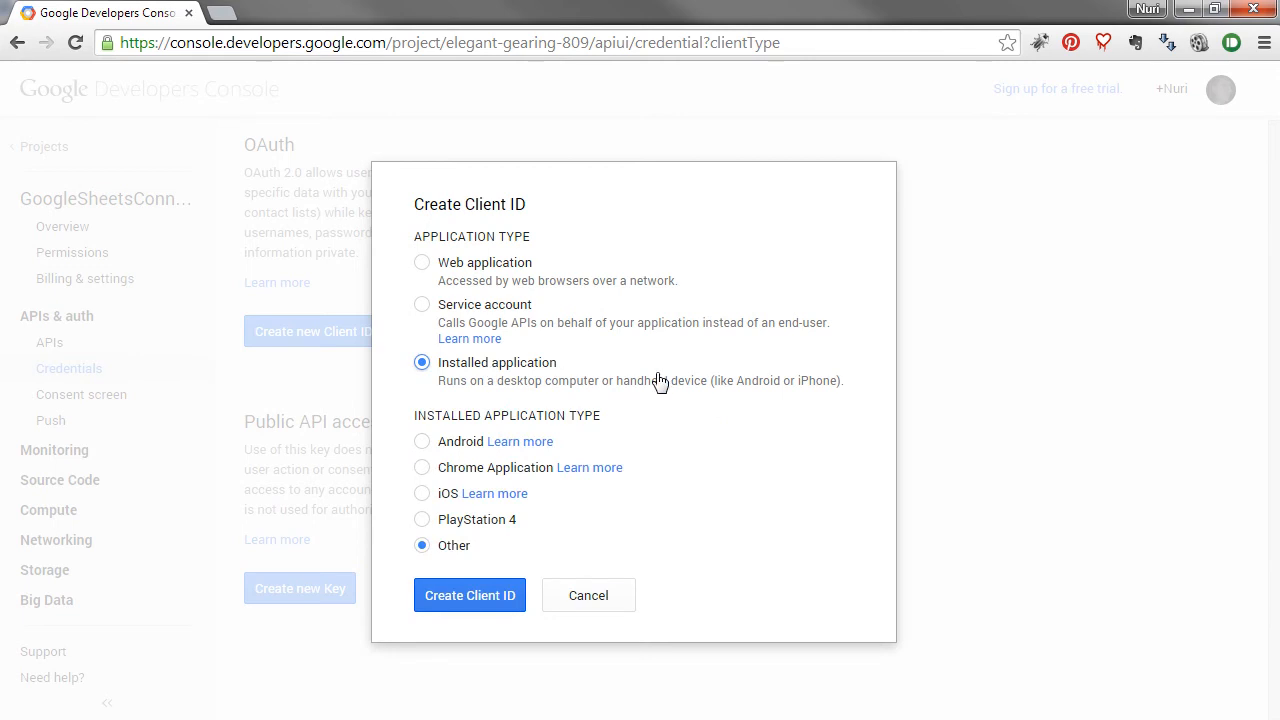
{"action": "left_click", "coordinate": [447, 597]}
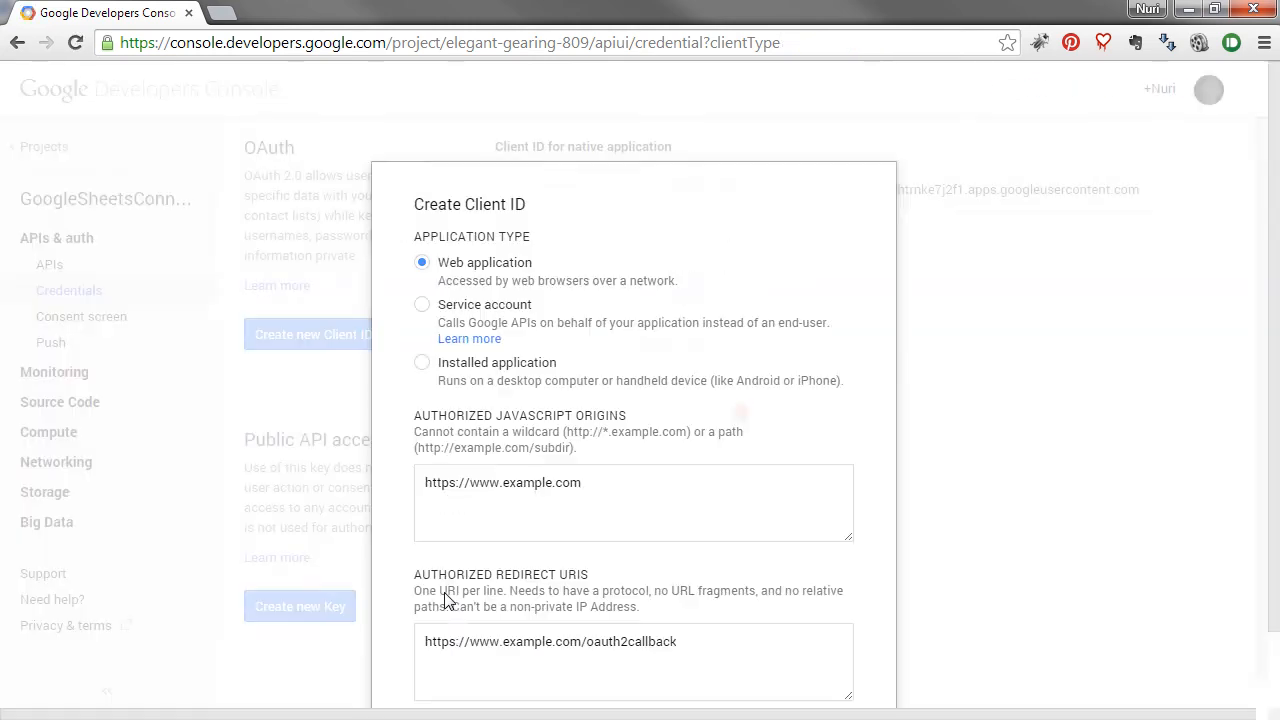
{"action": "scroll", "coordinate": [490, 585], "scroll_direction": "down", "scroll_amount": 1}
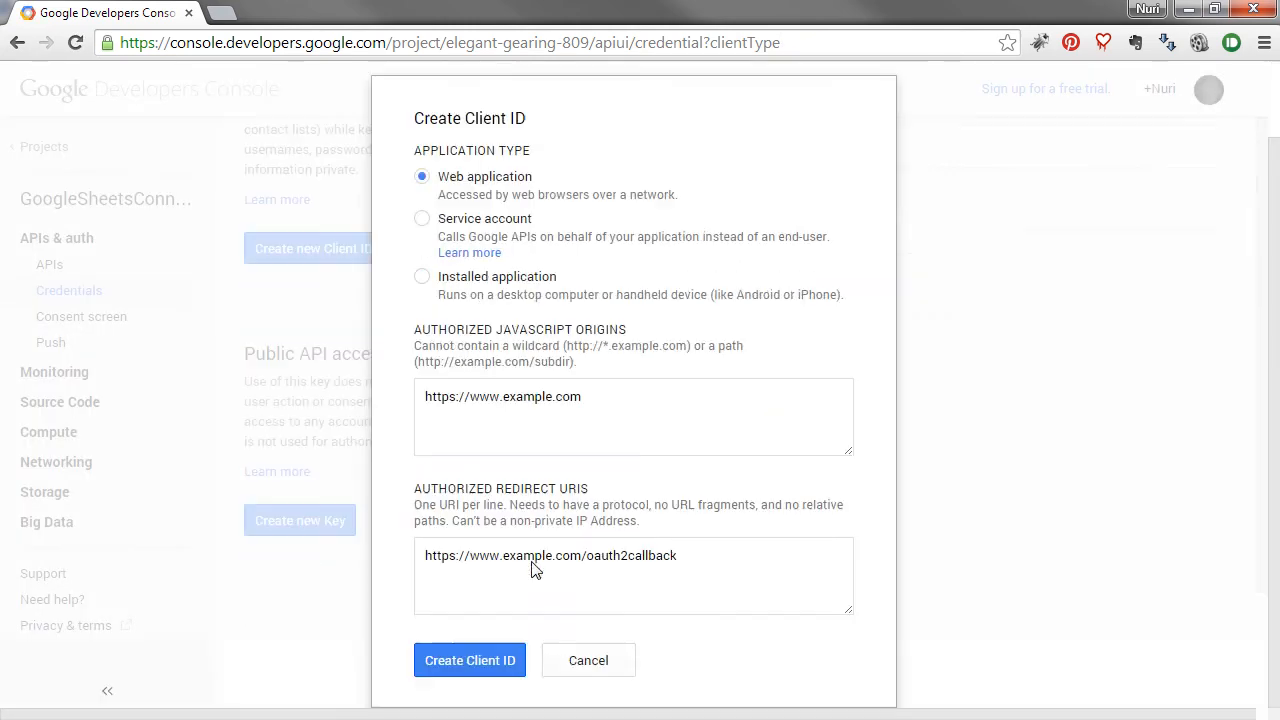
{"action": "left_click", "coordinate": [600, 662]}
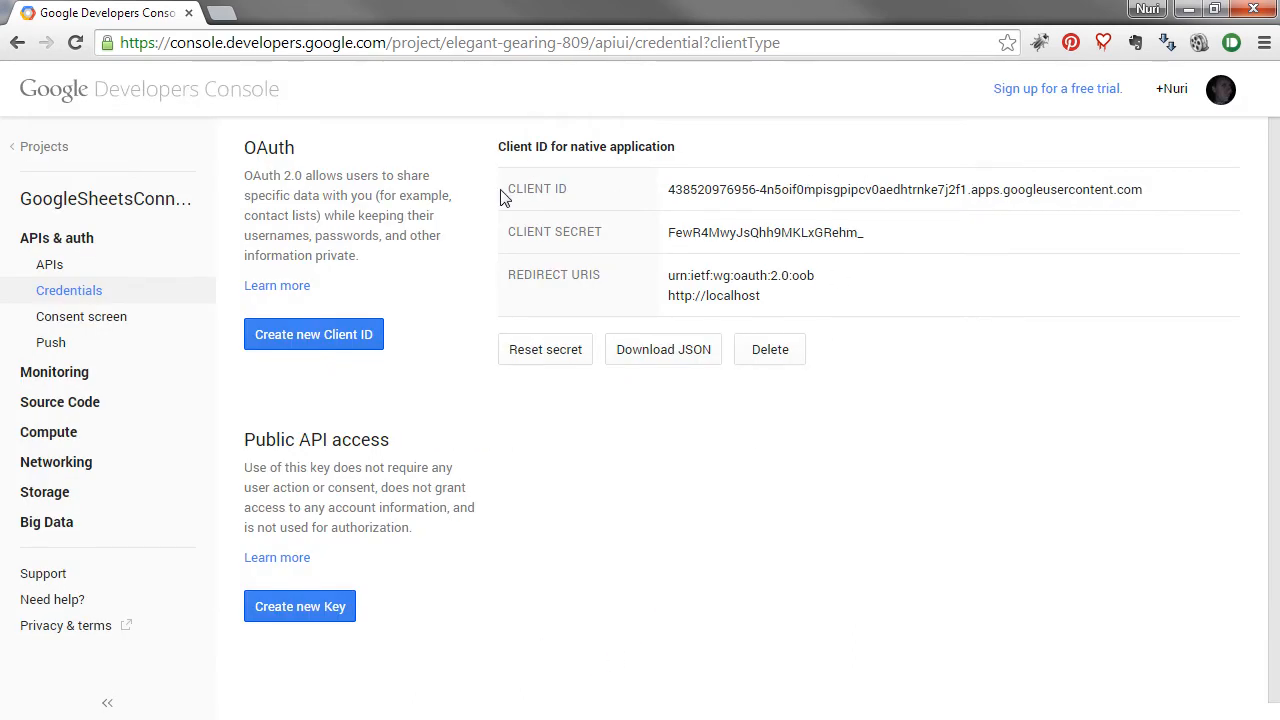
Step: Copy the client ID and paste it as a quoted string into a new Dynamo code block beside the Setup.Authorization node
{"action": "left_click_drag", "start_coordinate": [503, 192], "coordinate": [816, 268]}
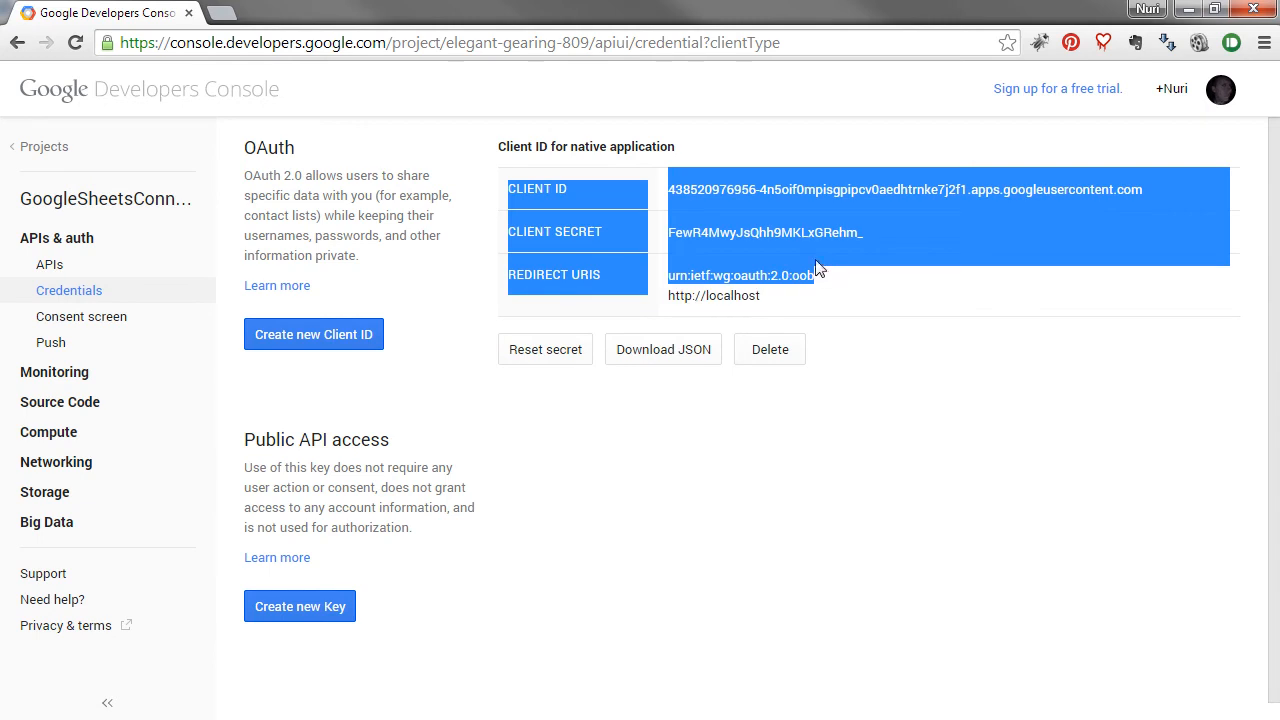
{"action": "left_click", "coordinate": [668, 190]}
{"action": "left_click_drag", "start_coordinate": [668, 190], "coordinate": [1141, 190]}
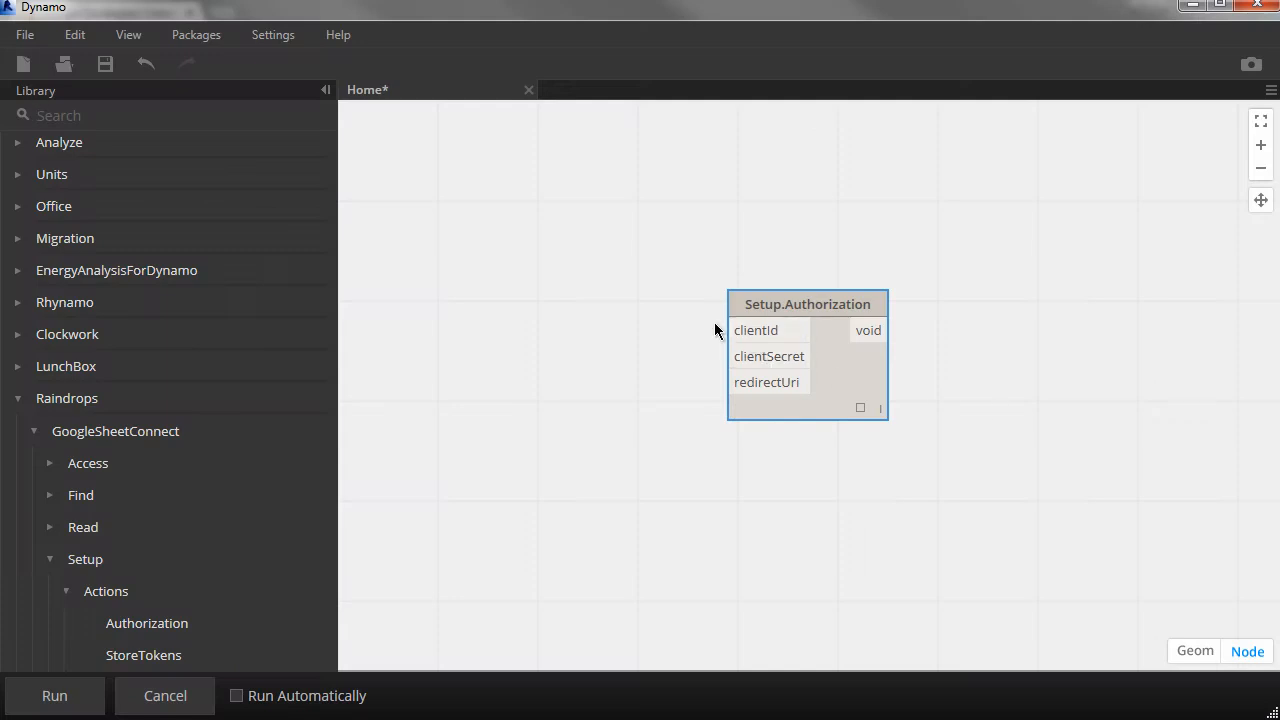
{"action": "middle_click_drag", "start_coordinate": [546, 398], "coordinate": [675, 399]}
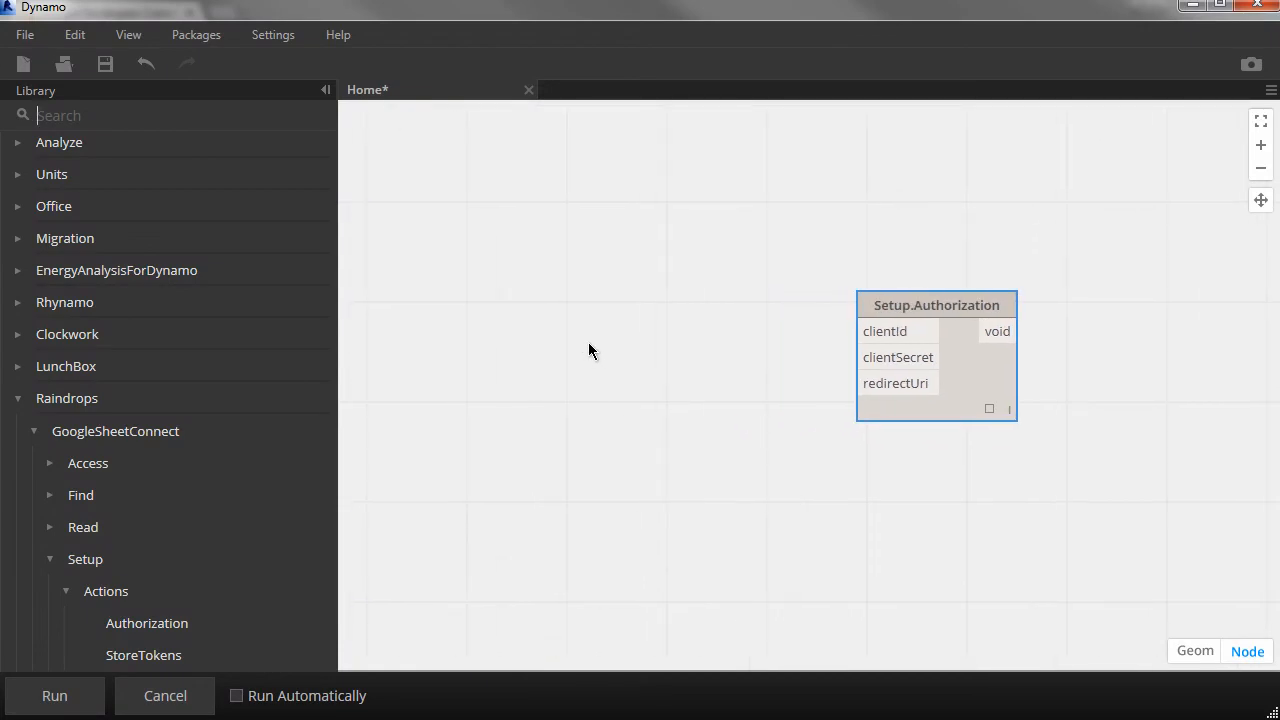
{"action": "left_click", "coordinate": [527, 342]}
{"action": "double_click", "coordinate": [527, 347]}
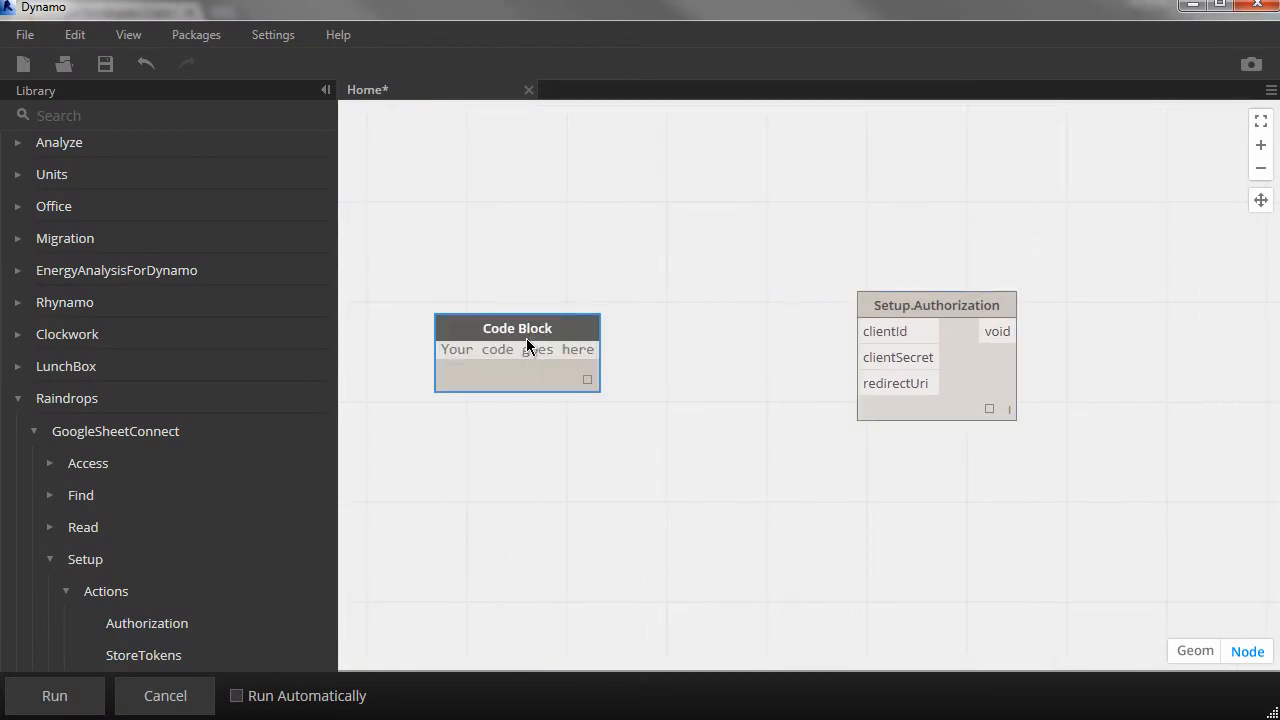
{"action": "type", "text": "\""}
{"action": "key", "text": "ctrl+v"}
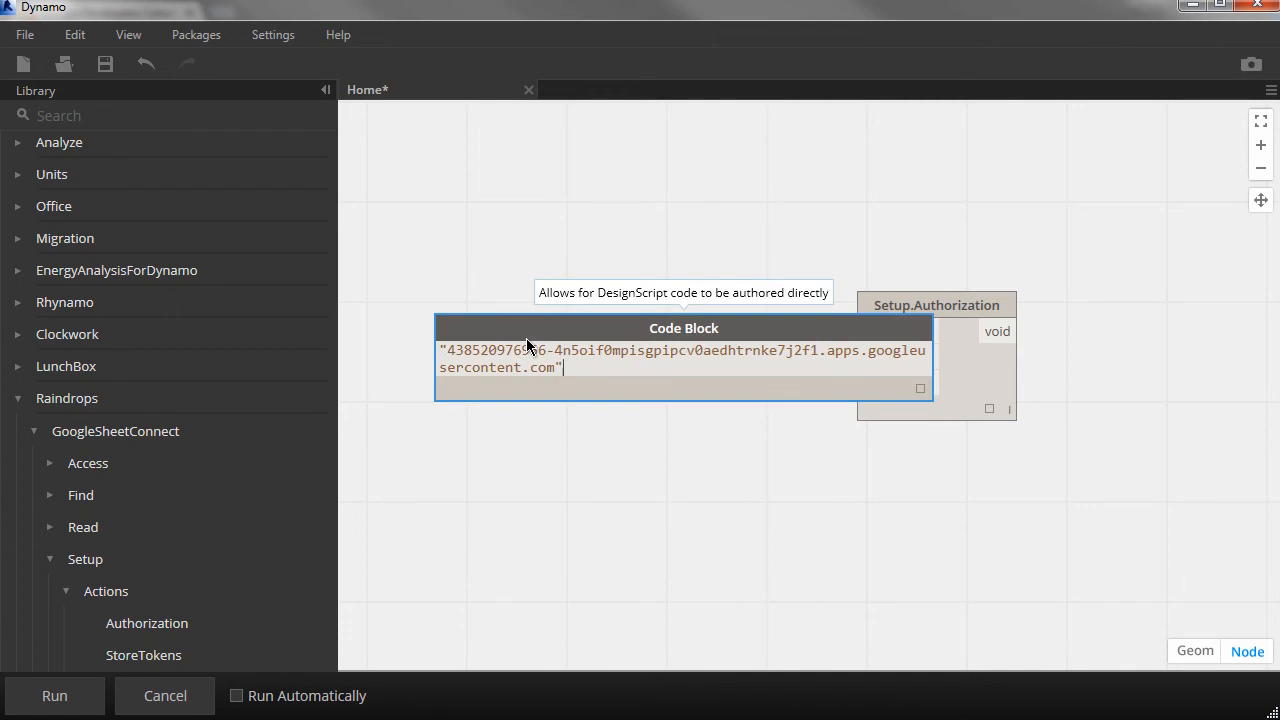
{"action": "type", "text": ";"}
Step: Space out the code block and the Setup.Authorization node, and connect the code block to the clientId input
{"action": "left_click_drag", "start_coordinate": [677, 329], "coordinate": [522, 262]}
{"action": "scroll", "coordinate": [628, 502], "scroll_direction": "down", "scroll_amount": 1}
{"action": "scroll", "coordinate": [628, 502], "scroll_direction": "down", "scroll_amount": 1}
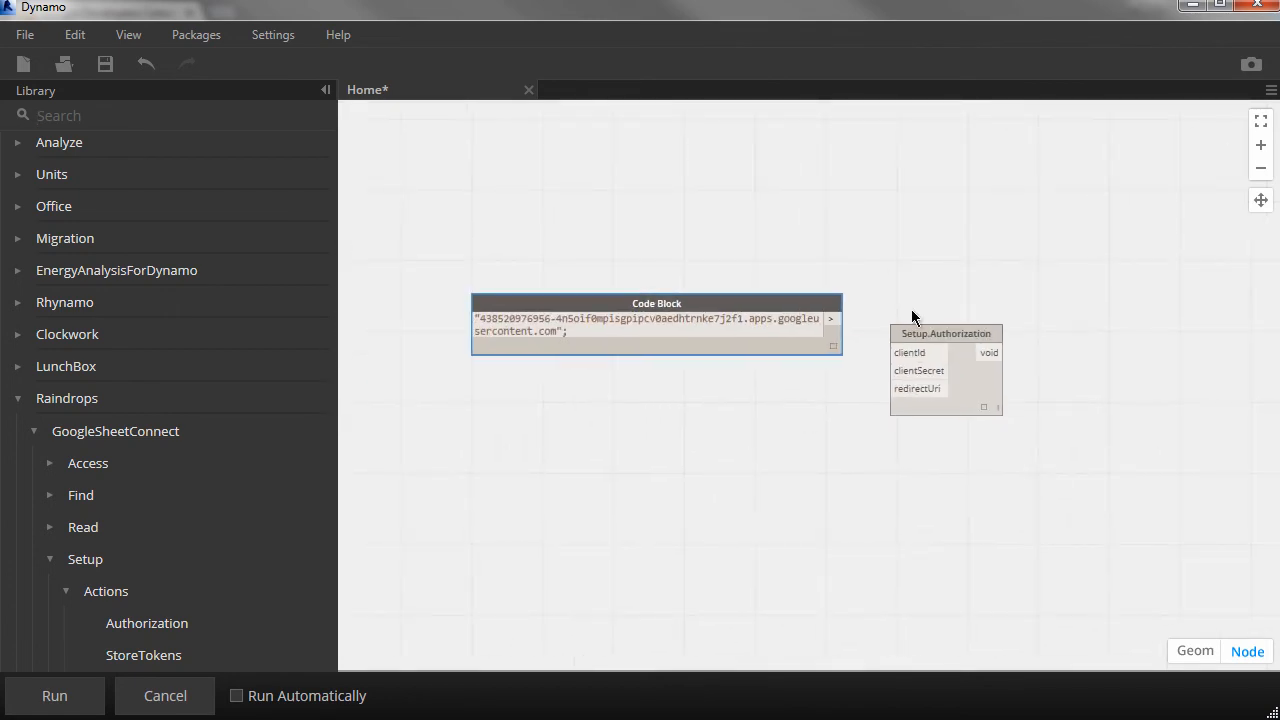
{"action": "left_click_drag", "start_coordinate": [963, 334], "coordinate": [1039, 304]}
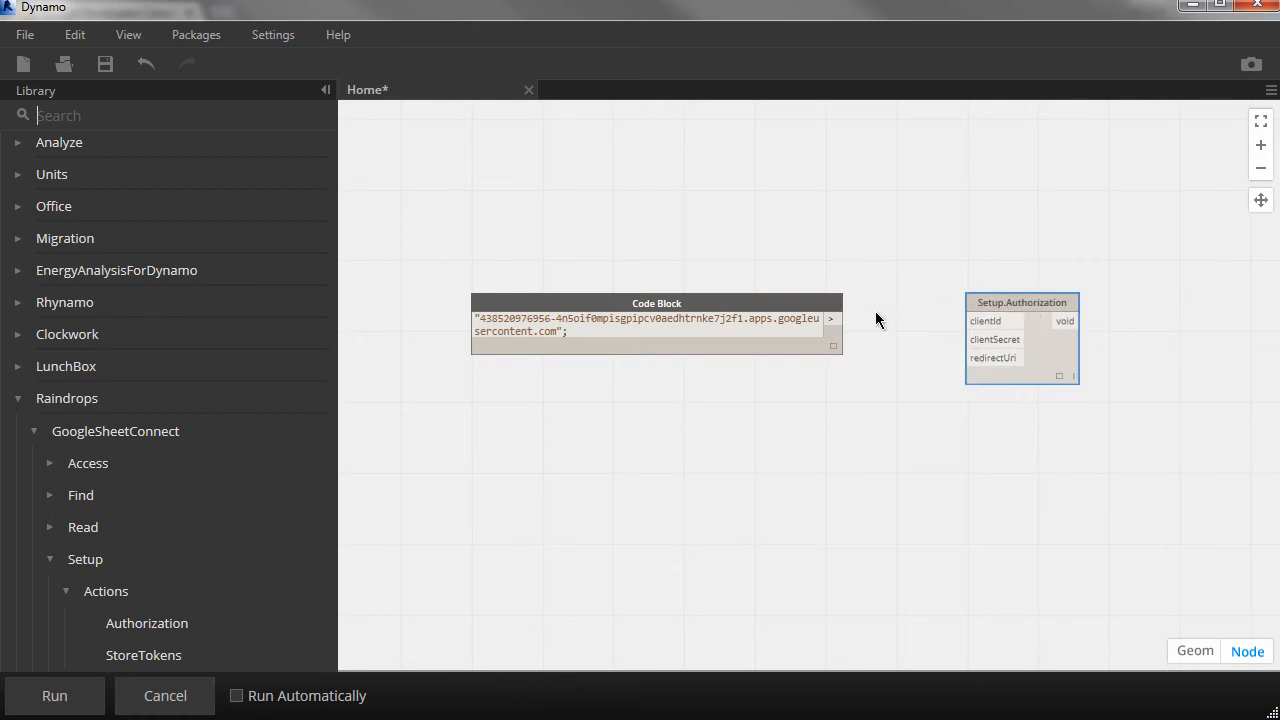
{"action": "left_click_drag", "start_coordinate": [843, 320], "coordinate": [985, 321]}
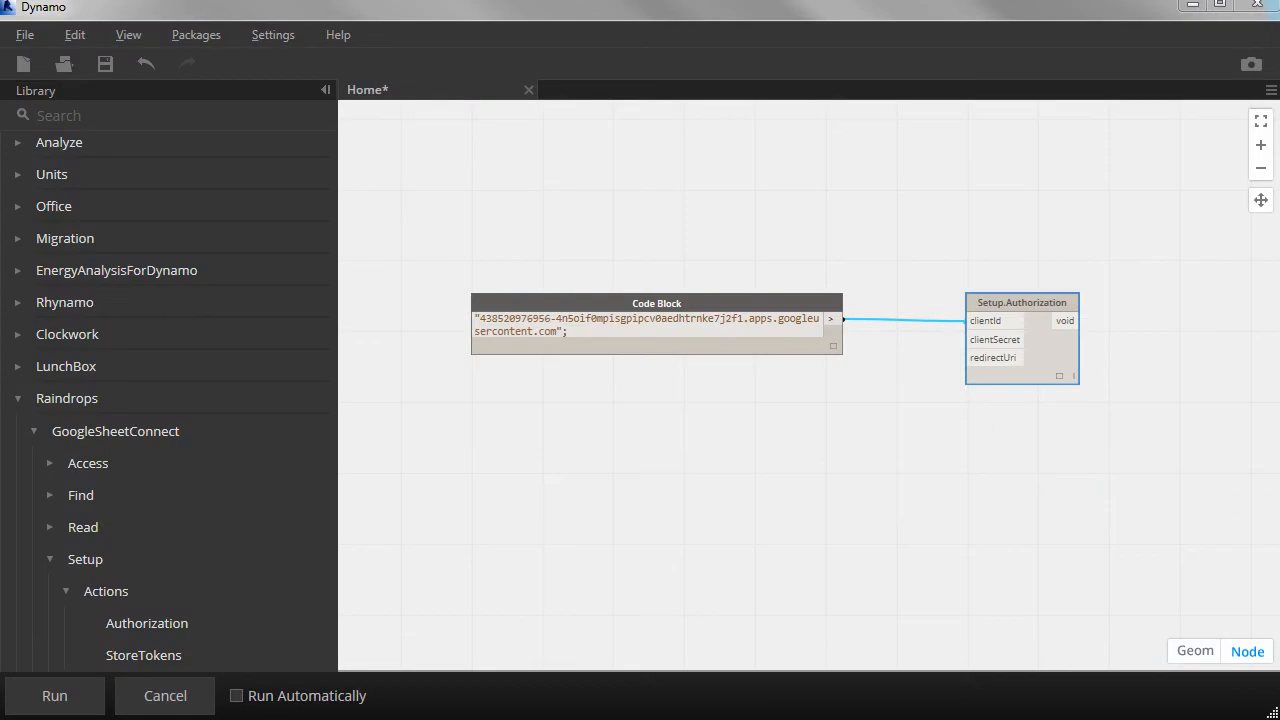
Step: Copy the client secret from the Developers Console and paste it as a quoted string into a second Dynamo code block
{"action": "key", "text": "alt+Tab"}
{"action": "key", "text": "alt+Tab"}
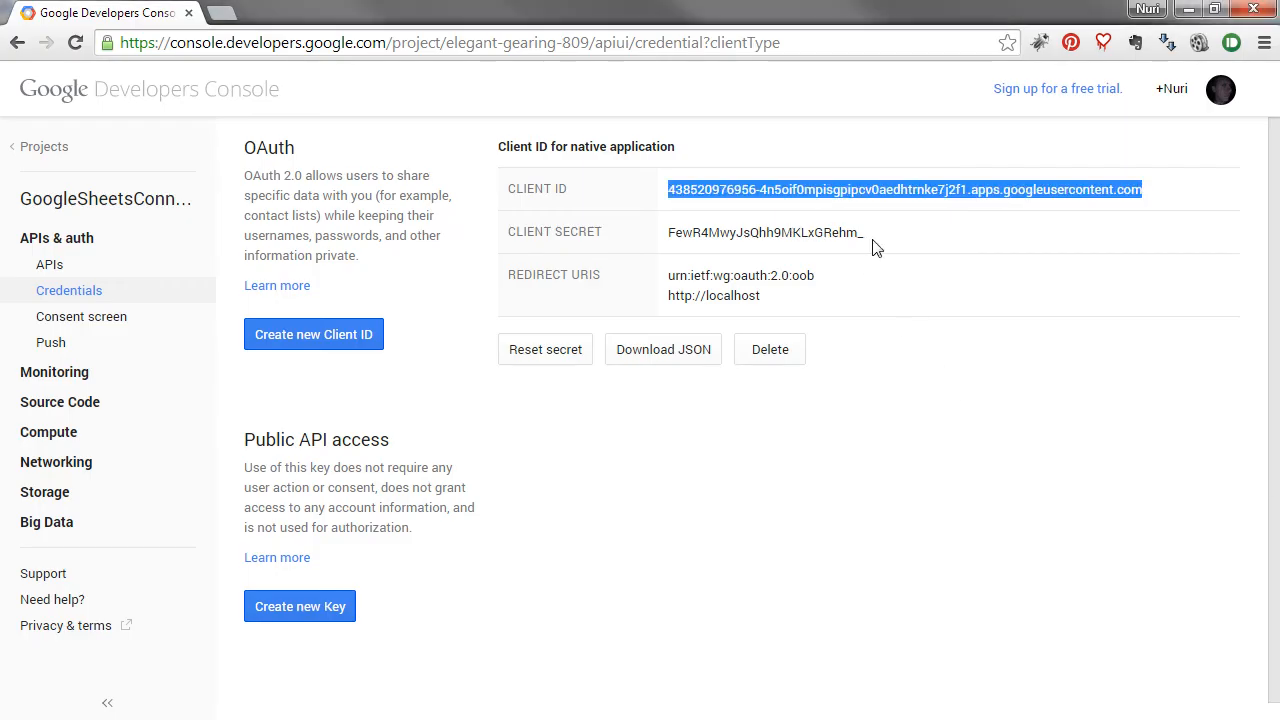
{"action": "left_click_drag", "start_coordinate": [864, 233], "coordinate": [670, 236]}
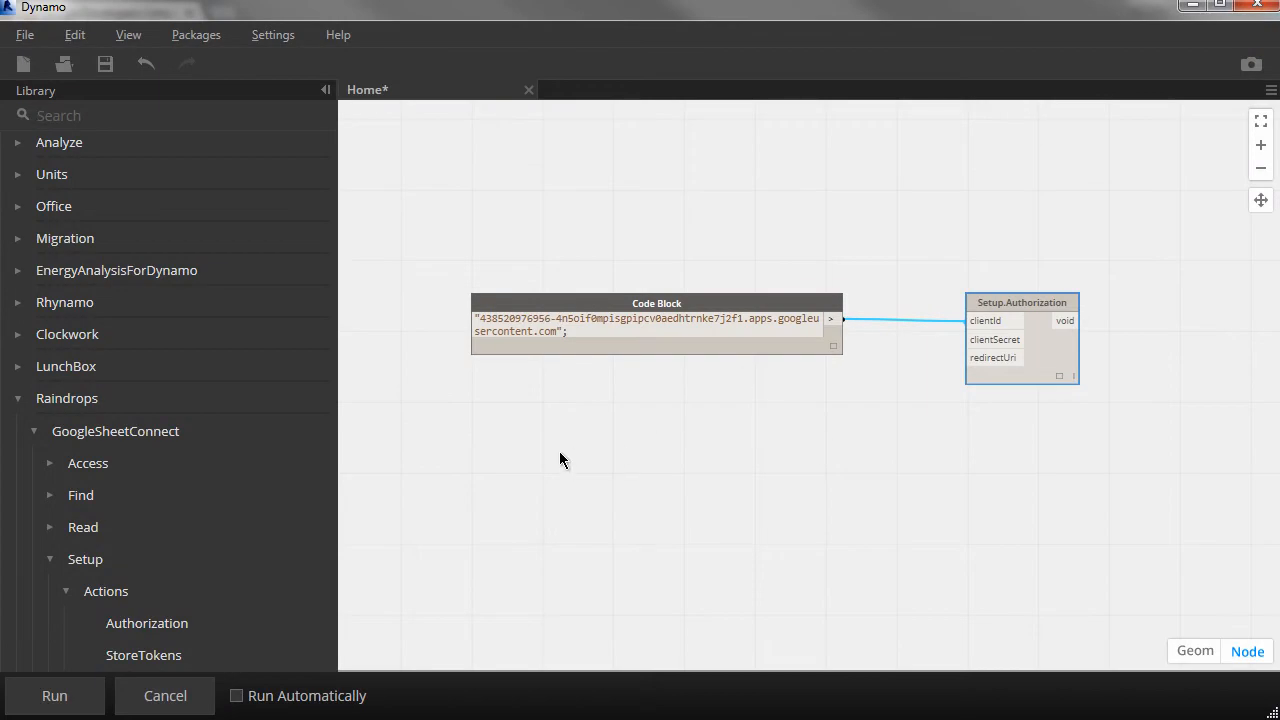
{"action": "double_click", "coordinate": [559, 451]}
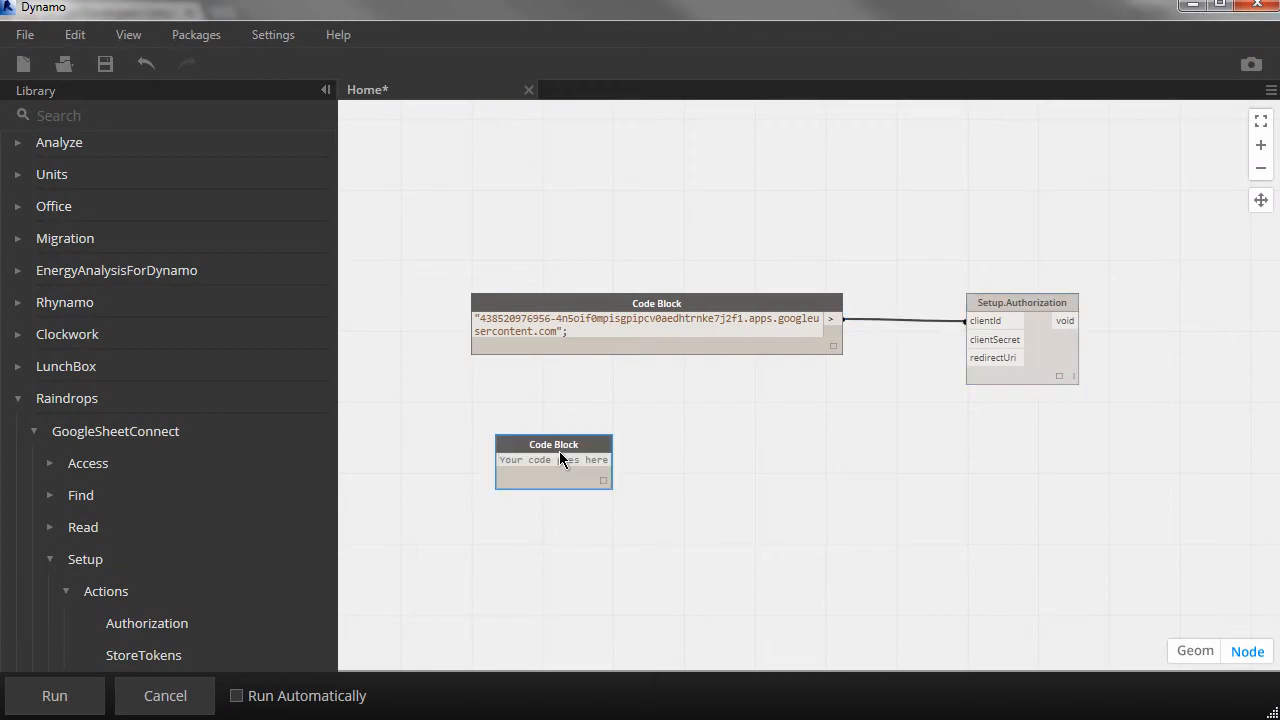
{"action": "type", "text": "\""}
{"action": "key", "text": "ctrl+v"}
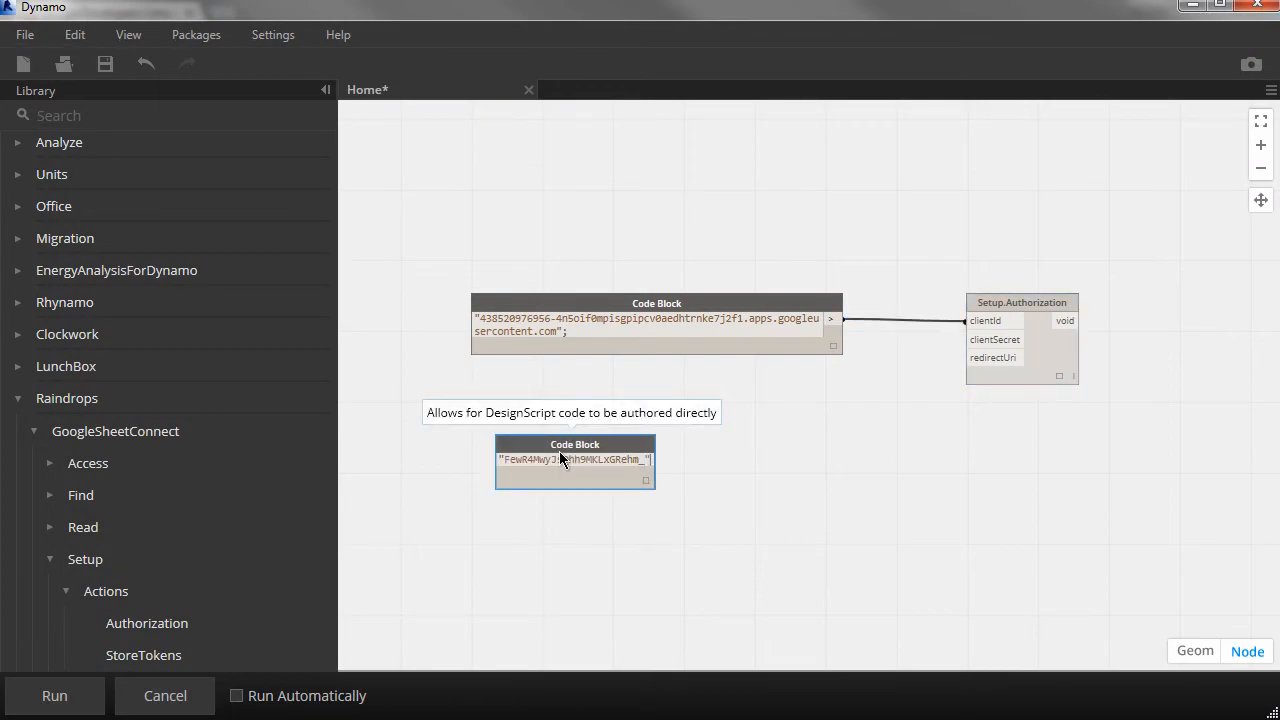
{"action": "left_click", "coordinate": [683, 461]}
Step: Connect the client secret code block to the clientSecret input and place it just below the client ID block
{"action": "left_click_drag", "start_coordinate": [679, 461], "coordinate": [966, 340]}
{"action": "left_click", "coordinate": [614, 451]}
{"action": "left_click_drag", "start_coordinate": [614, 451], "coordinate": [586, 401]}
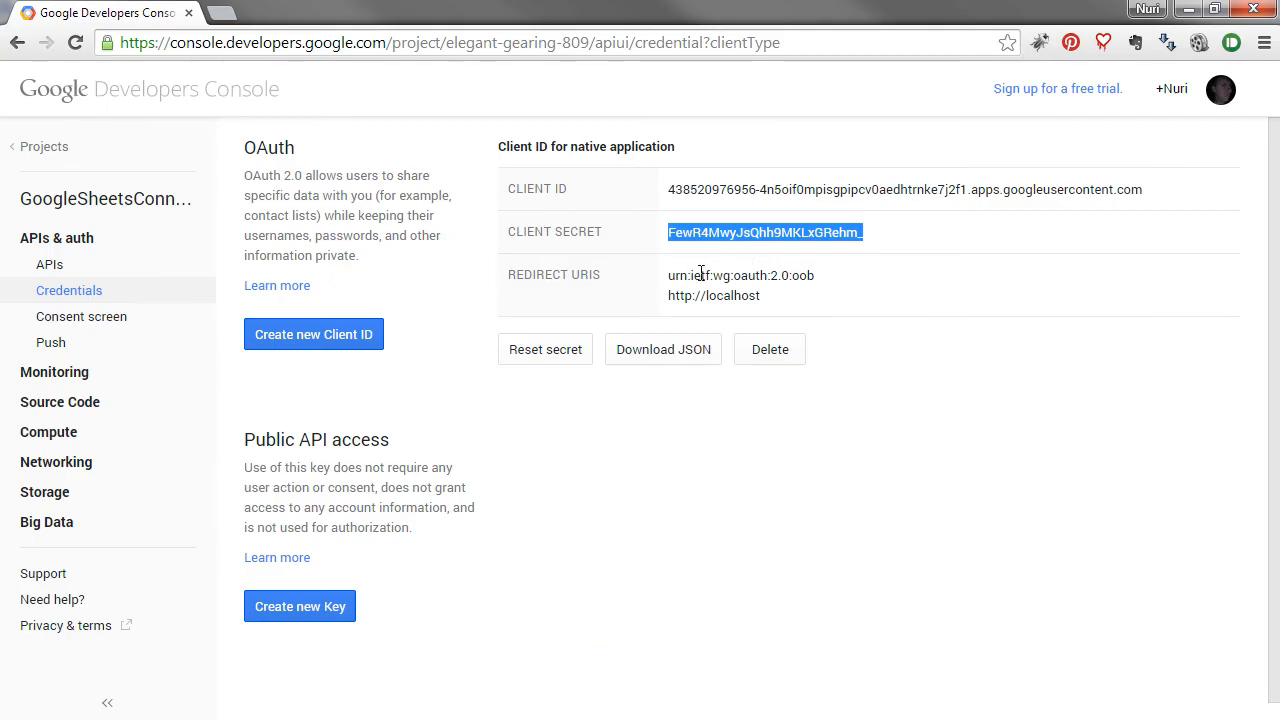
Step: Copy the redirect URI urn:ietf:wg:oauth:2.0:oob into a third Dynamo code block as a quoted string and connect it to the redirectUri input
{"action": "left_click_drag", "start_coordinate": [669, 277], "coordinate": [820, 281]}
{"action": "key", "text": "ctrl+c"}
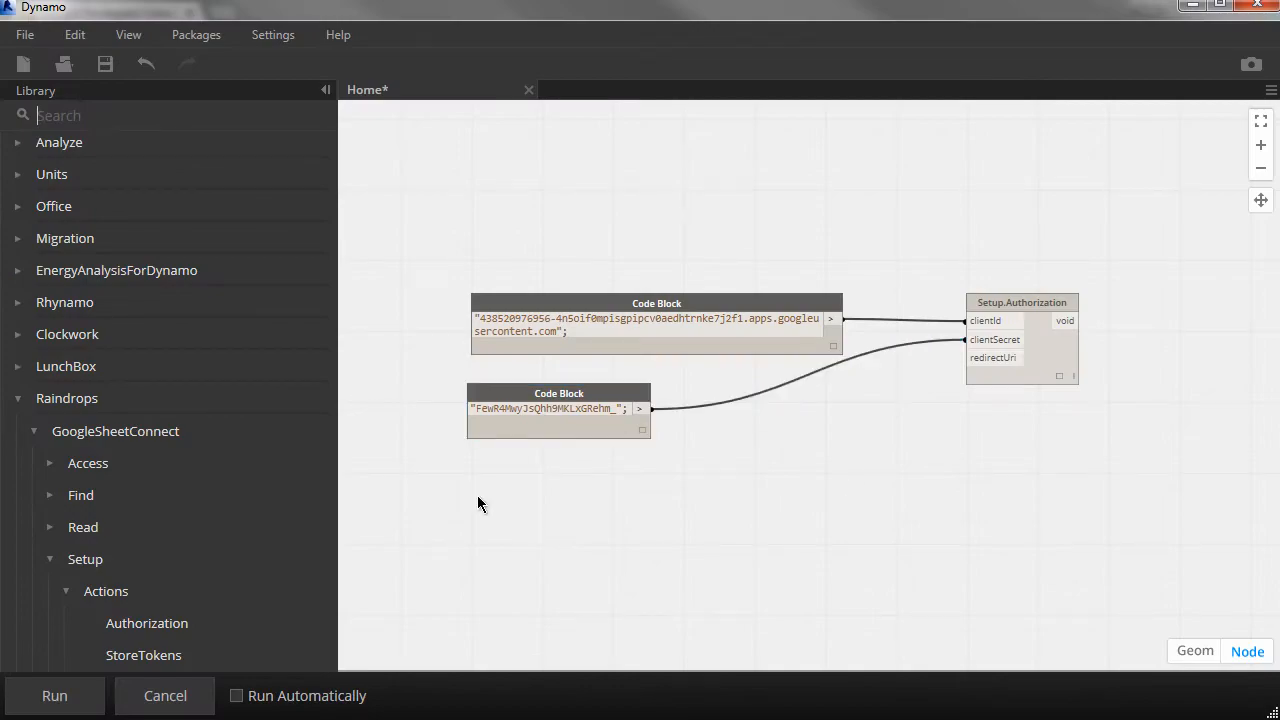
{"action": "double_click", "coordinate": [477, 495]}
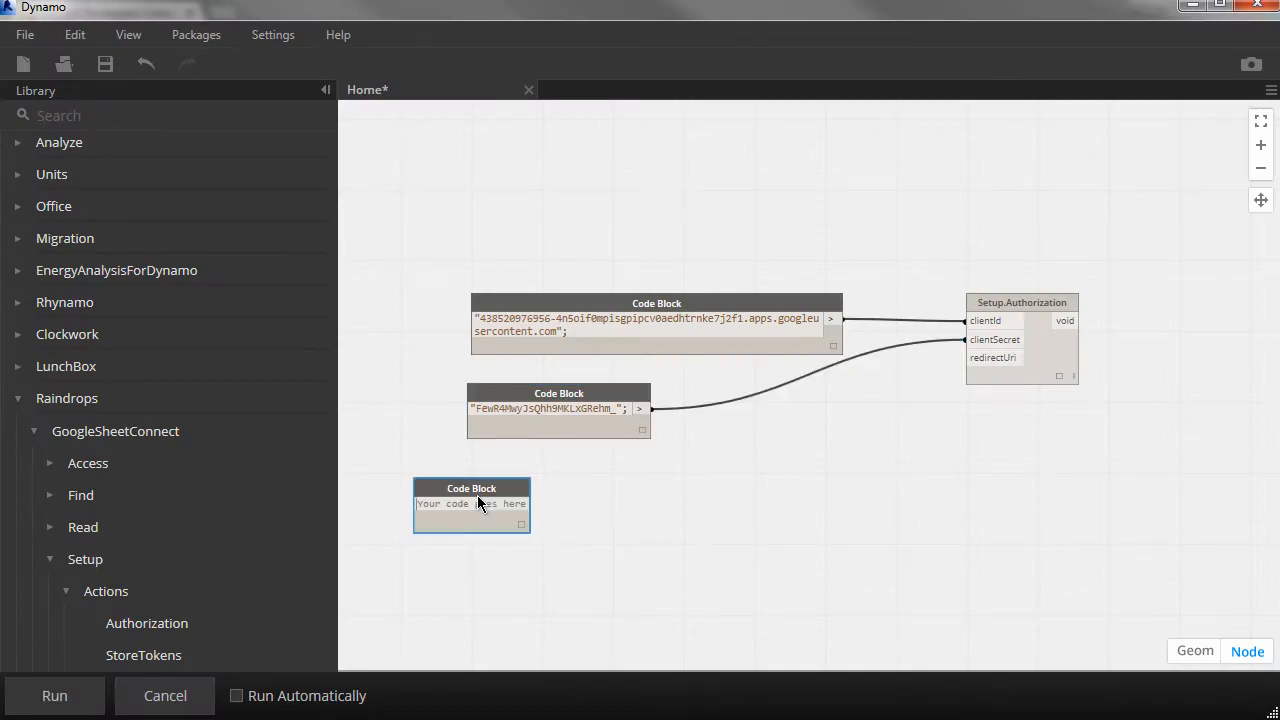
{"action": "type", "text": "\""}
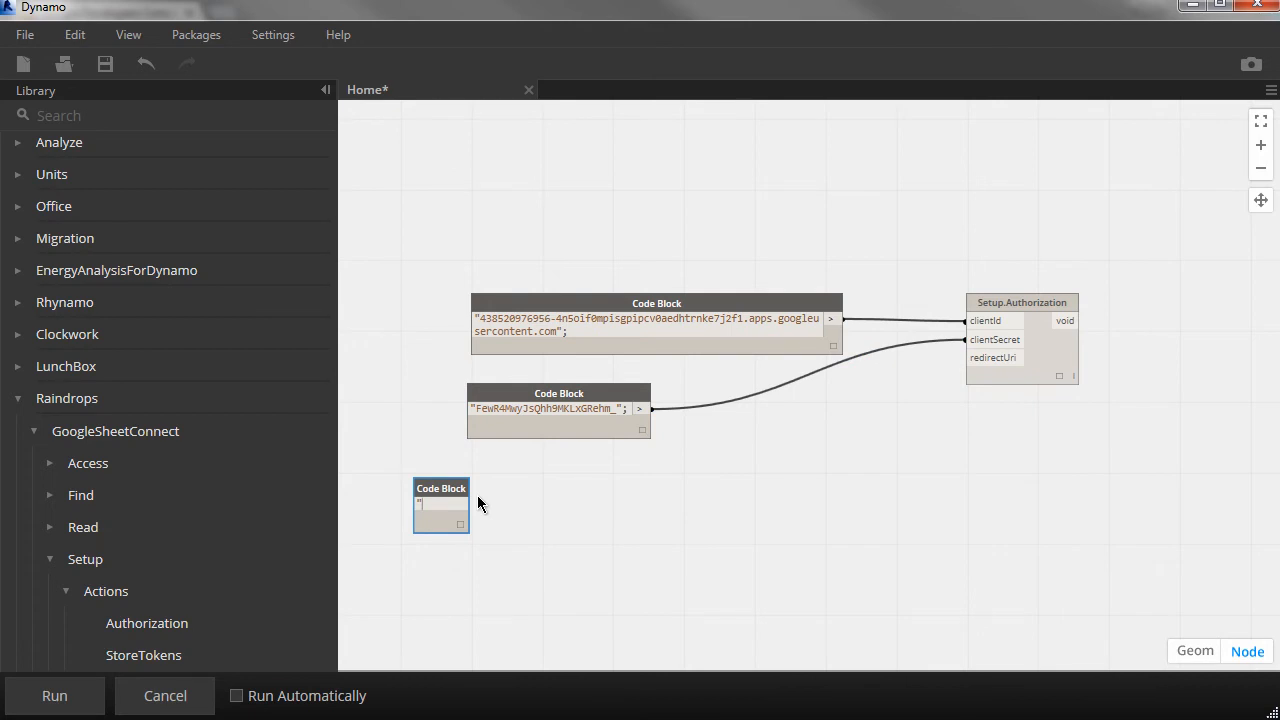
{"action": "key", "text": "ctrl+v"}
{"action": "type", "text": "\""}
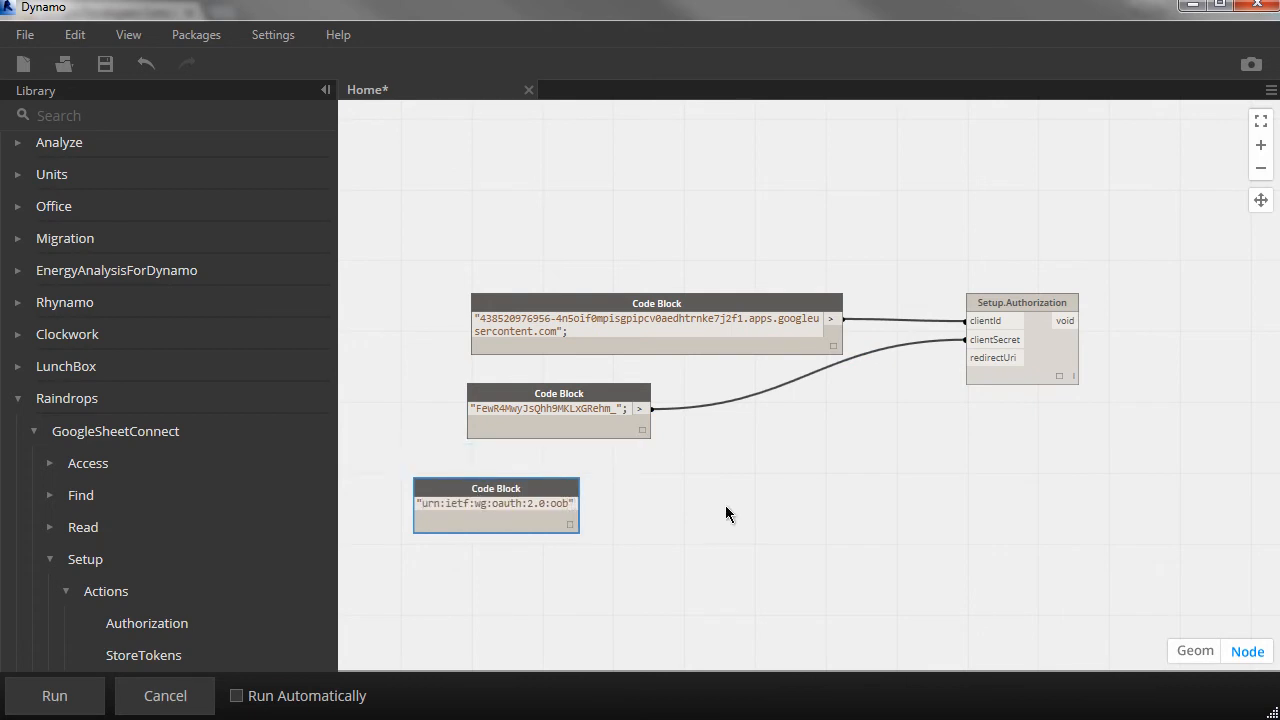
{"action": "left_click", "coordinate": [727, 514]}
{"action": "left_click_drag", "start_coordinate": [562, 485], "coordinate": [968, 358]}
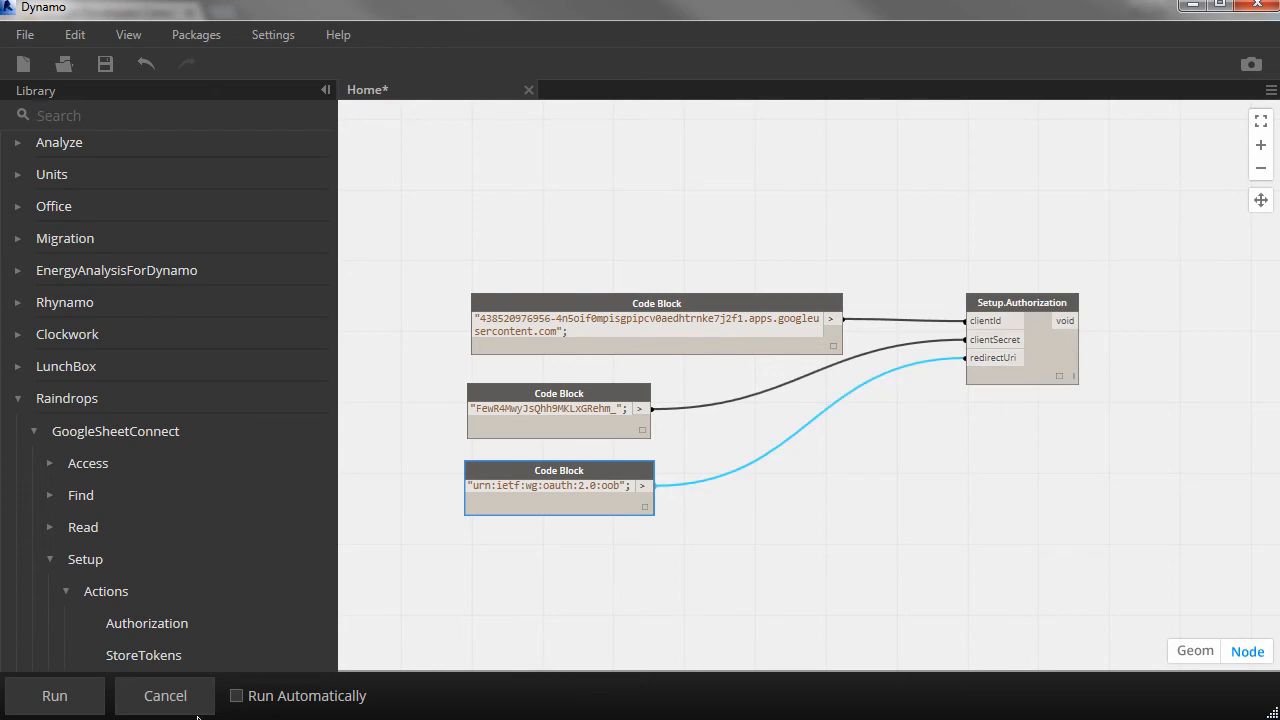
Step: Run the graph and grant GoogleSheetsConnect access to spreadsheets and Drive files using the second listed Google account
{"action": "left_click", "coordinate": [50, 700]}
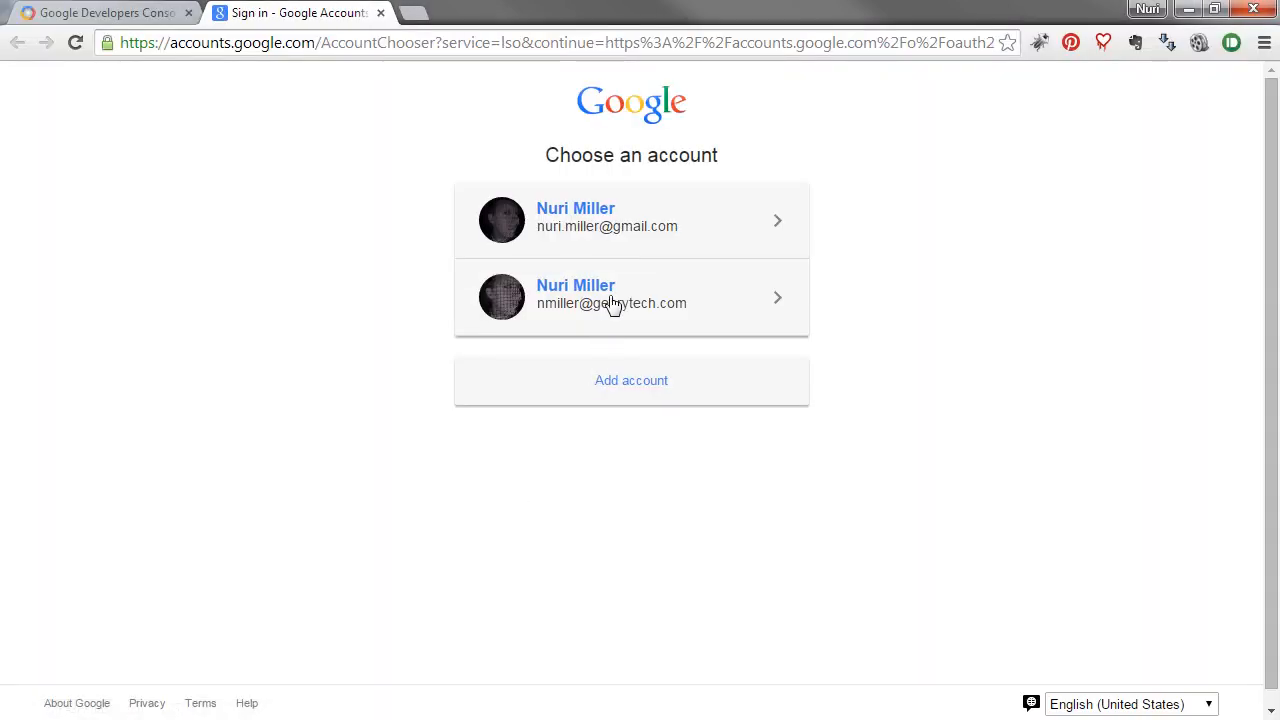
{"action": "left_click", "coordinate": [612, 300]}
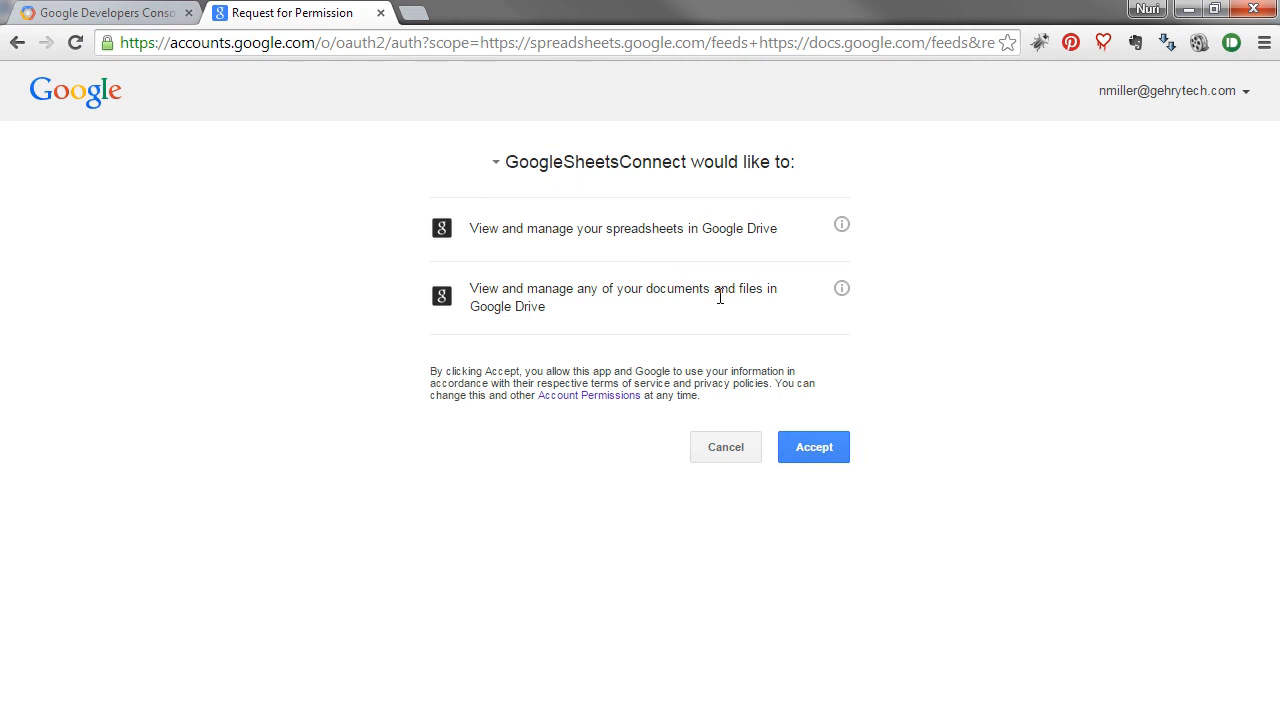
{"action": "left_click", "coordinate": [825, 450]}
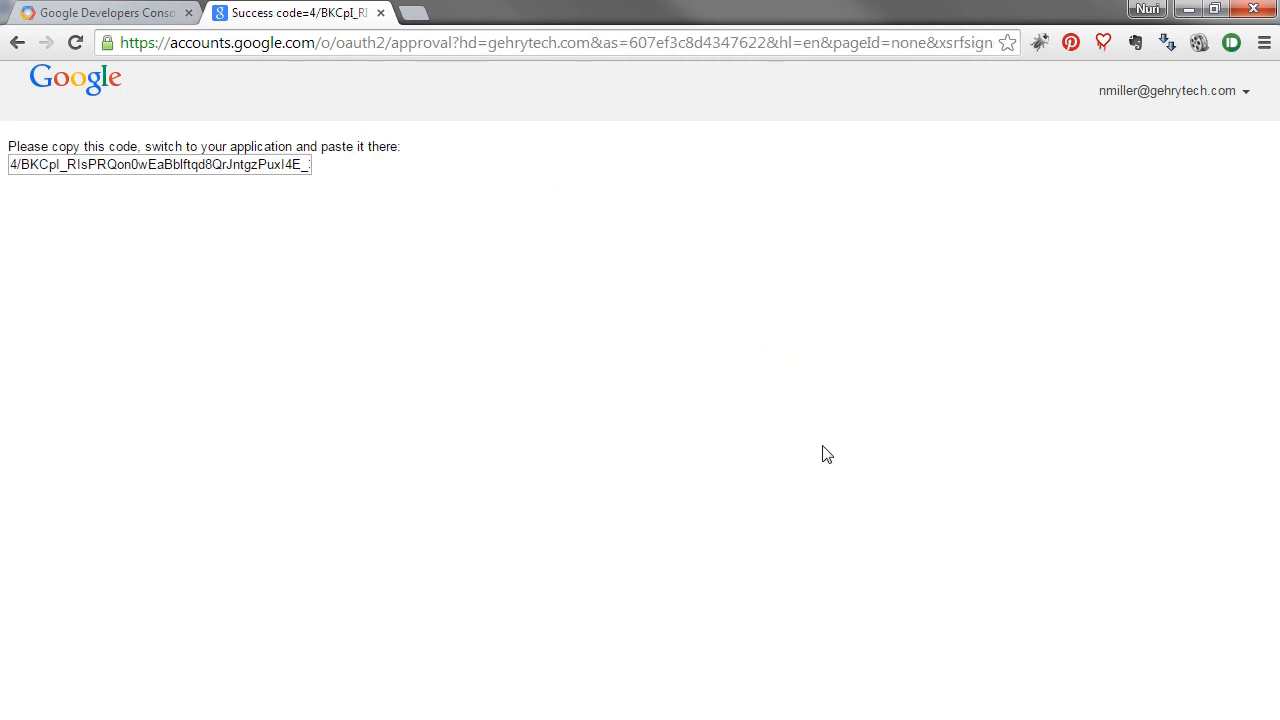
Step: Copy the access code shown on the Google approval page and switch back to Dynamo
{"action": "left_click", "coordinate": [280, 170]}
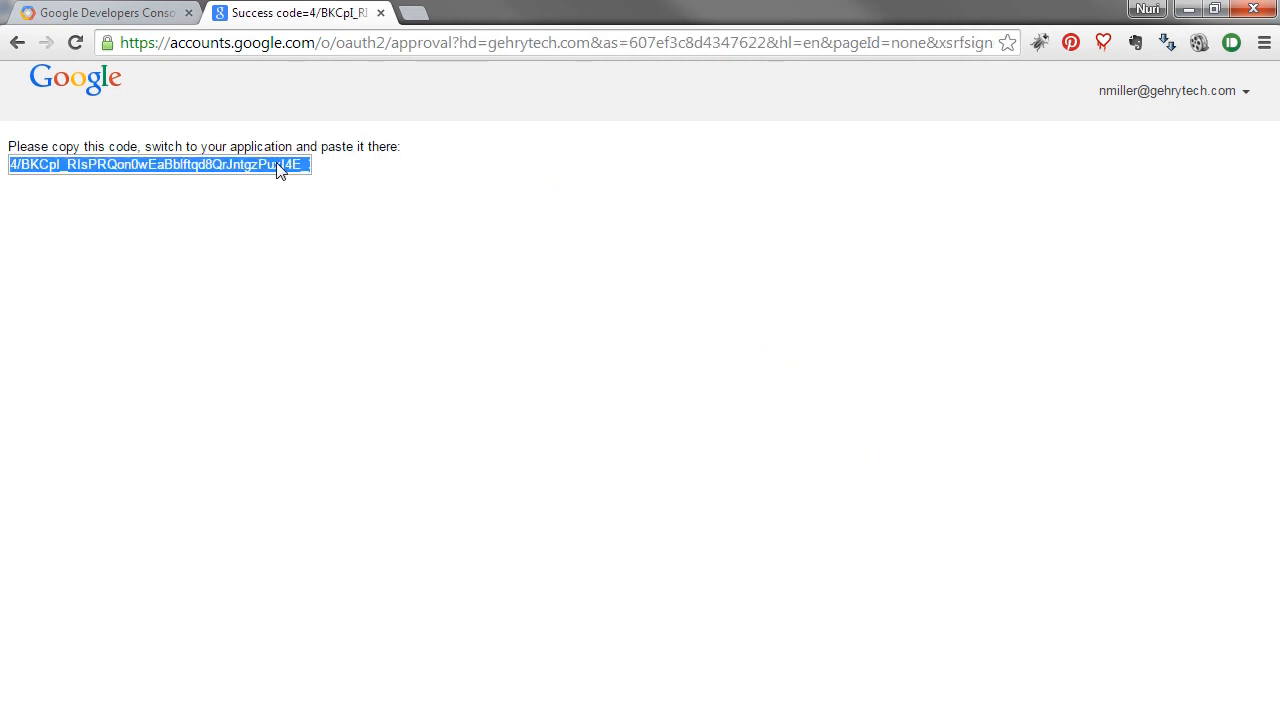
{"action": "right_click", "coordinate": [280, 170]}
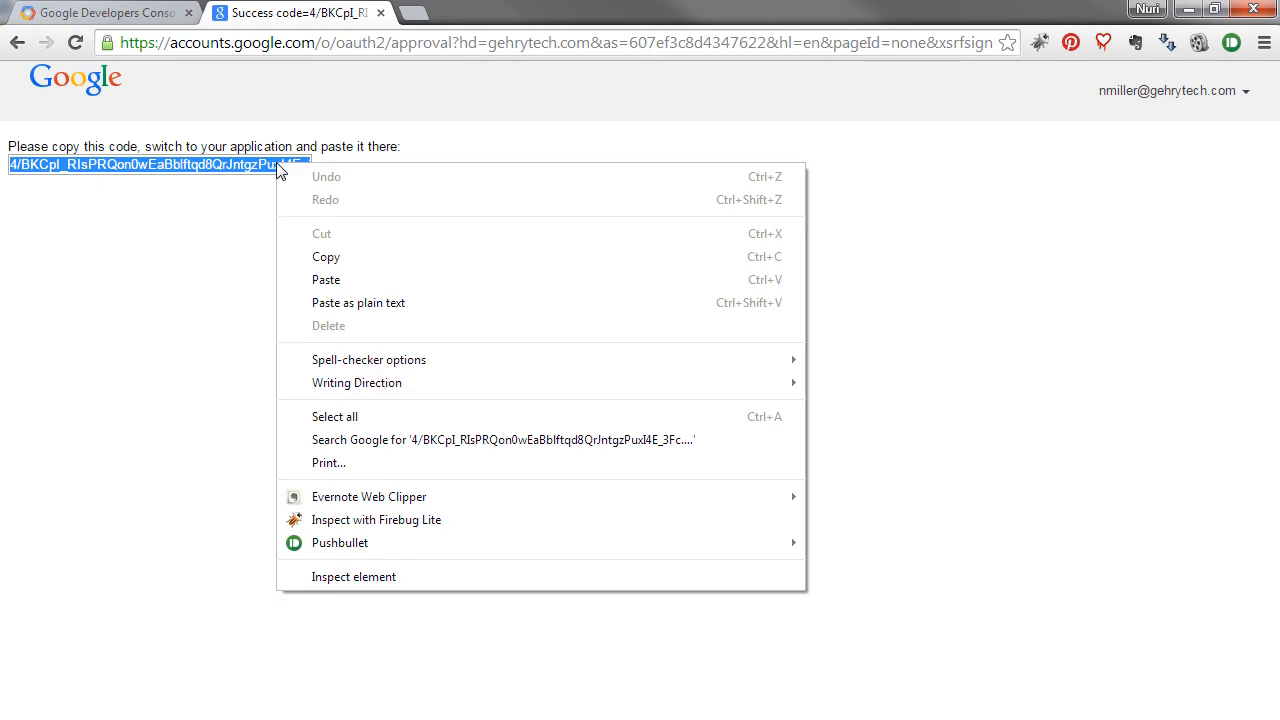
{"action": "left_click", "coordinate": [326, 257]}
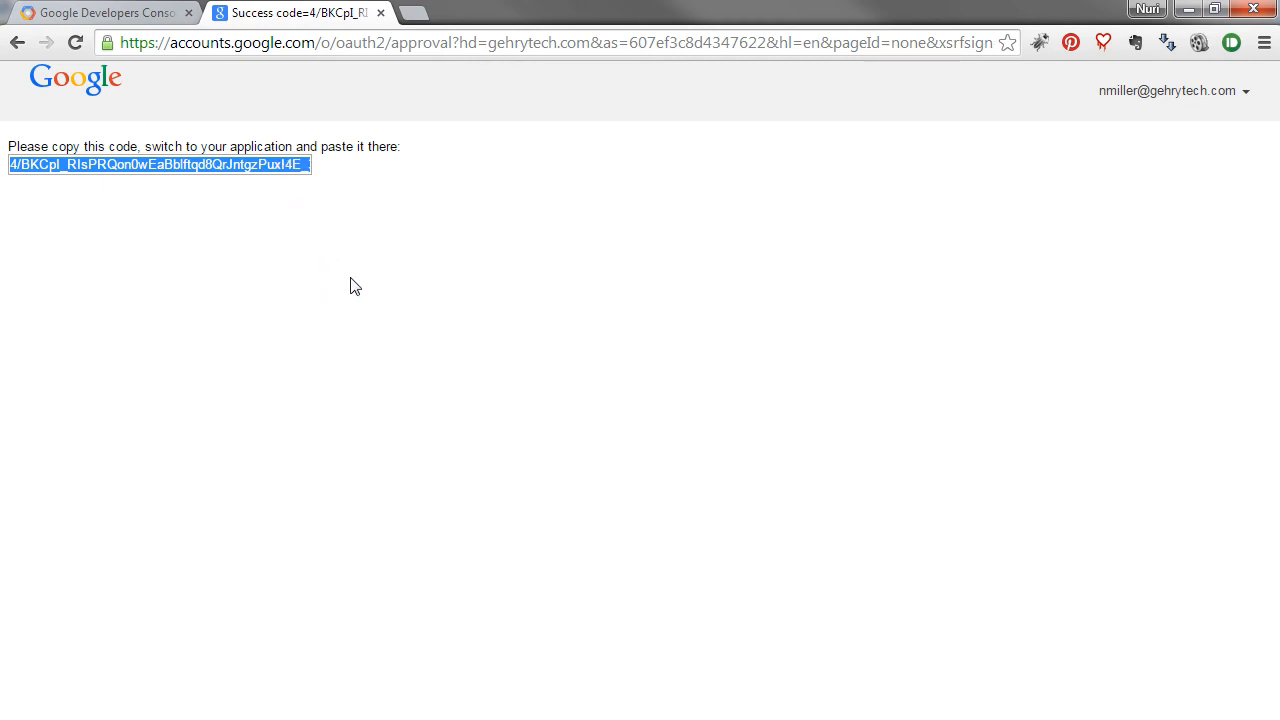
{"action": "key", "text": "super+Tab"}
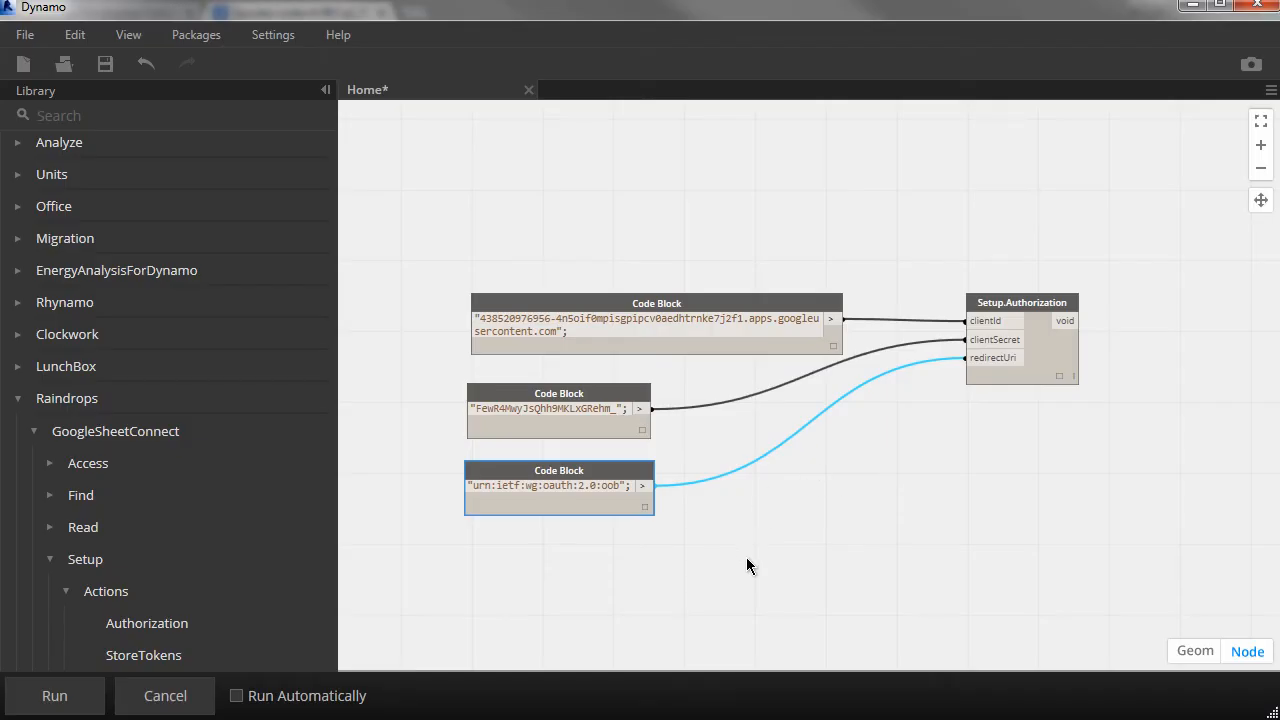
Step: Add a StoreTokens node from the GoogleSheetConnect Setup actions and place it below the Setup.Authorization node
{"action": "middle_click_drag", "start_coordinate": [746, 557], "coordinate": [757, 400]}
{"action": "left_click", "coordinate": [757, 405]}
{"action": "scroll", "coordinate": [150, 622], "scroll_direction": "down", "scroll_amount": 1}
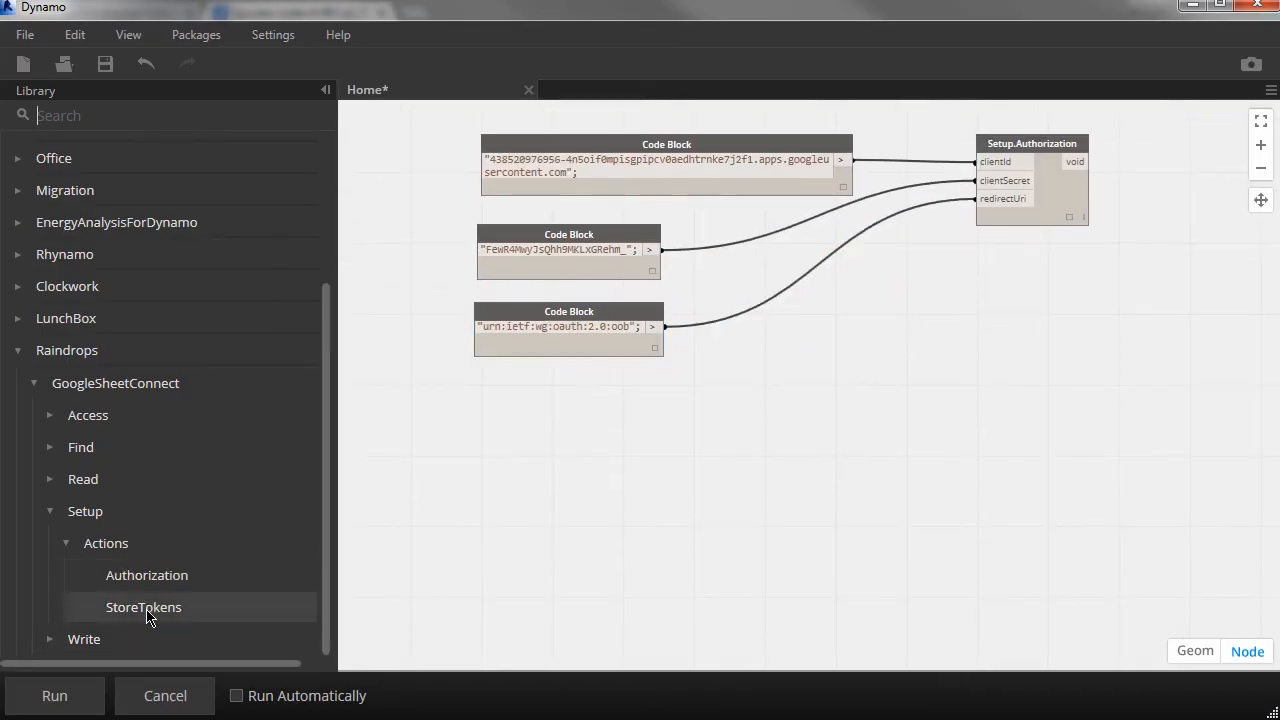
{"action": "left_click", "coordinate": [149, 617]}
{"action": "left_click_drag", "start_coordinate": [790, 332], "coordinate": [1007, 381]}
Step: Paste the access code as a quoted string into a new code block below the redirect URI block
{"action": "double_click", "coordinate": [593, 425]}
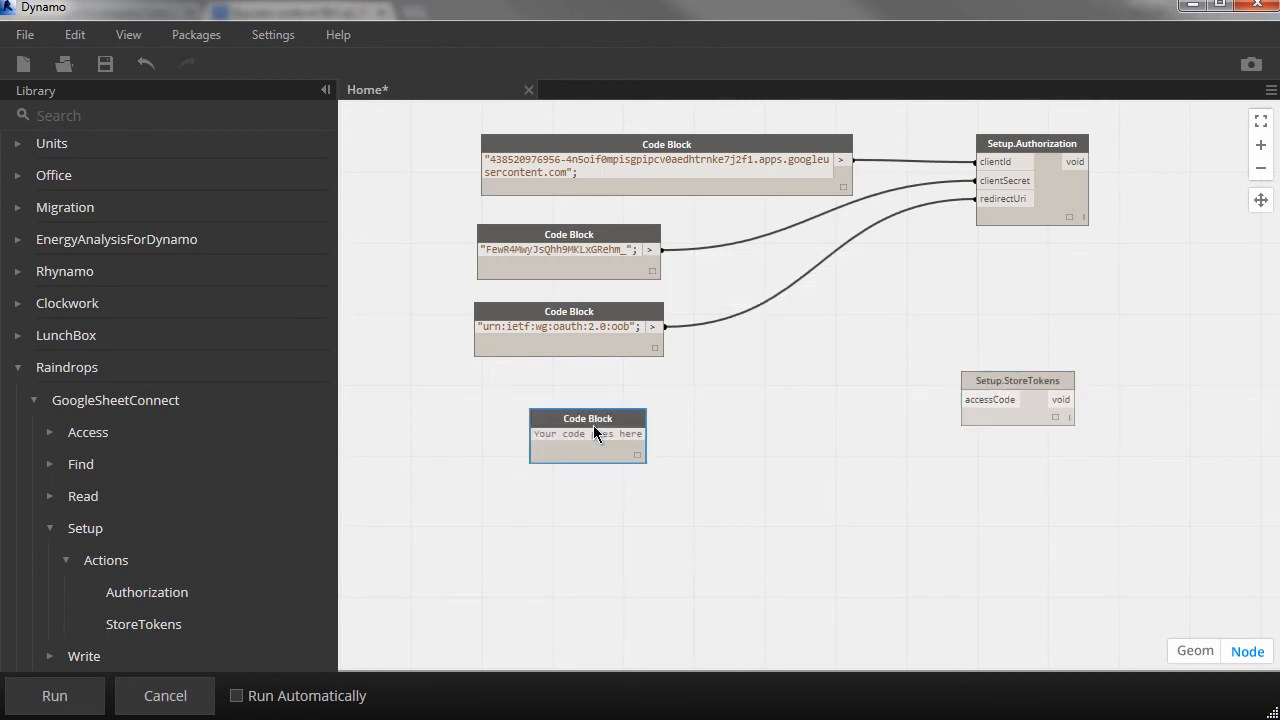
{"action": "type", "text": "\""}
{"action": "key", "text": "ctrl+v"}
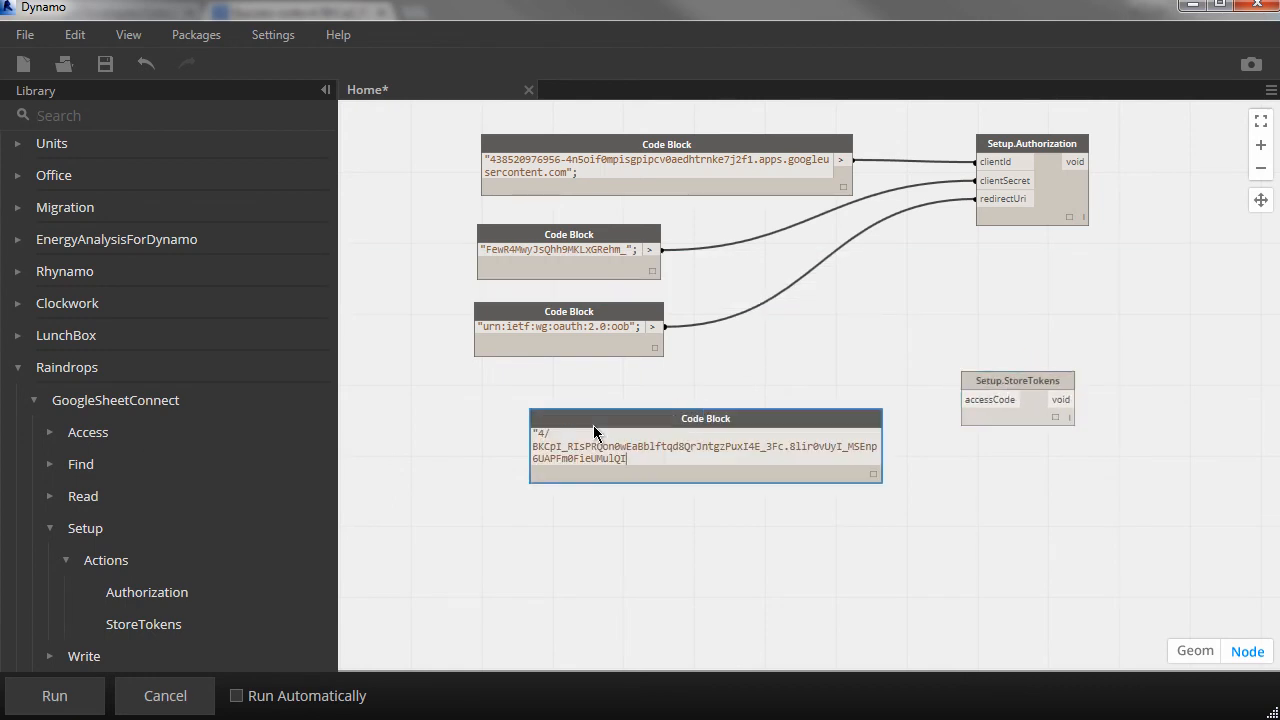
{"action": "left_click", "coordinate": [832, 364]}
Step: Connect the access code block to the accessCode input of Setup.StoreTokens and run the graph
{"action": "left_click", "coordinate": [890, 436]}
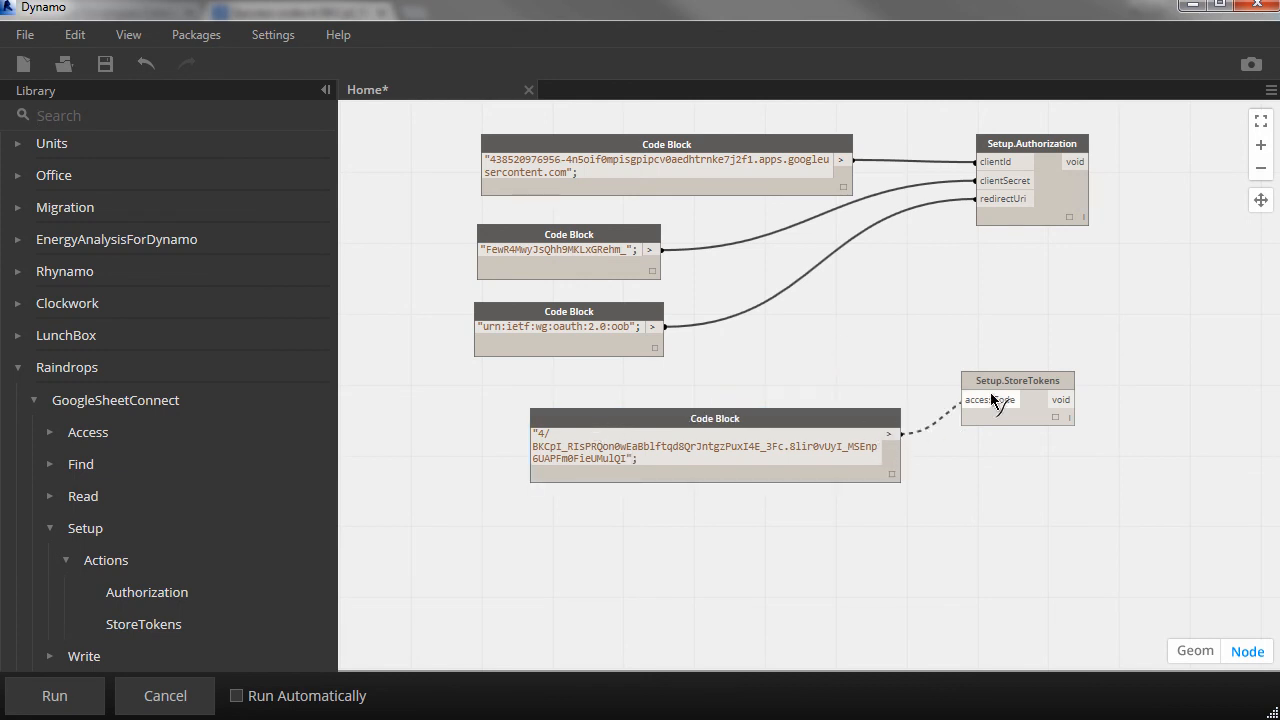
{"action": "left_click", "coordinate": [988, 397]}
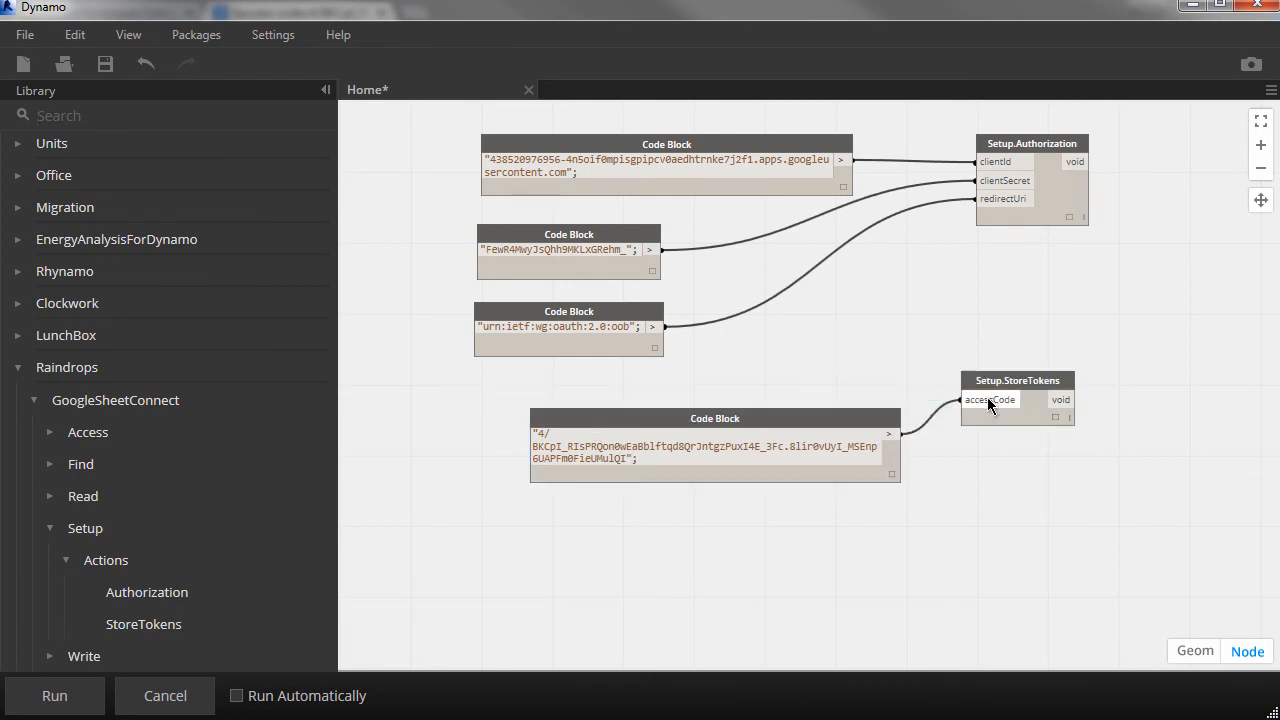
{"action": "left_click", "coordinate": [82, 691]}
Step: Disconnect the accessCode input of Setup.StoreTokens and the redirectUri, clientSecret and clientId inputs of Setup.Authorization
{"action": "middle_click_drag", "start_coordinate": [839, 499], "coordinate": [784, 491]}
{"action": "left_click", "coordinate": [946, 395]}
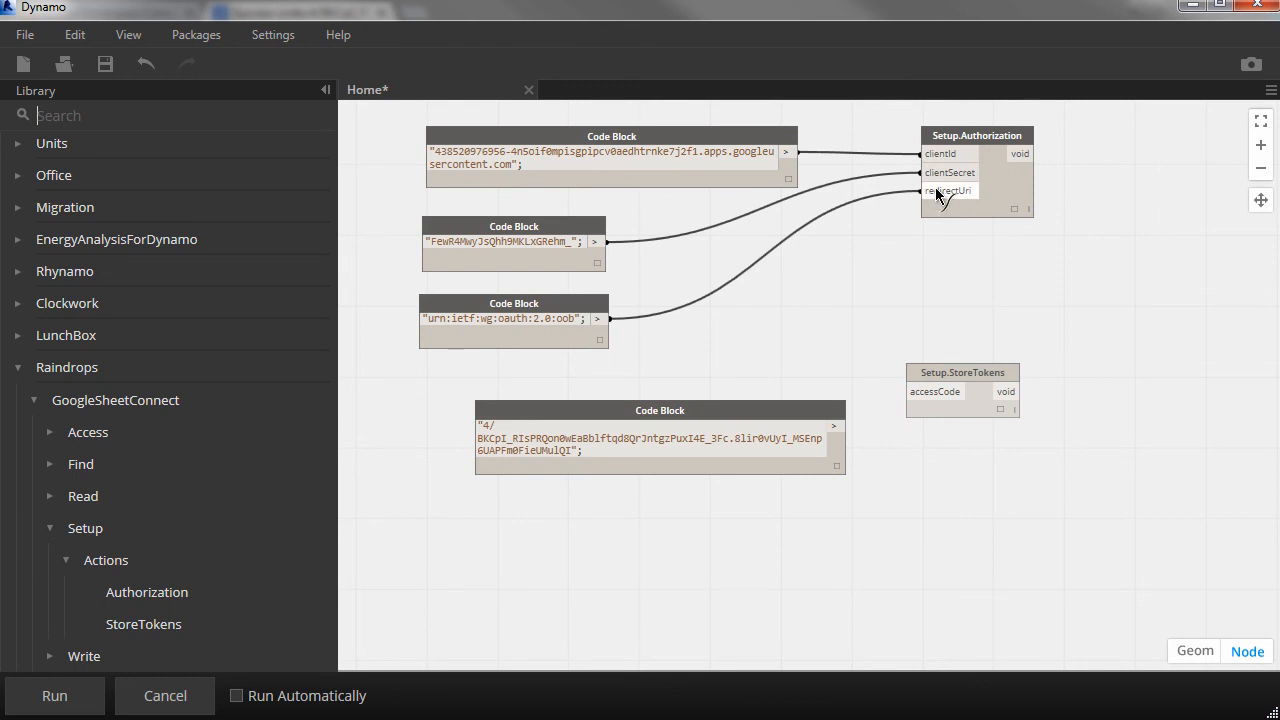
{"action": "left_click", "coordinate": [939, 189]}
{"action": "left_click", "coordinate": [925, 174]}
{"action": "left_click", "coordinate": [920, 155]}
{"action": "left_click", "coordinate": [866, 334]}
Step: Add a GoogleService node from the GoogleSheetConnect Access actions and place it below the access code block
{"action": "scroll", "coordinate": [867, 335], "scroll_direction": "down", "scroll_amount": 1}
{"action": "scroll", "coordinate": [867, 335], "scroll_direction": "down", "scroll_amount": 1}
{"action": "middle_click_drag", "start_coordinate": [846, 315], "coordinate": [787, 301]}
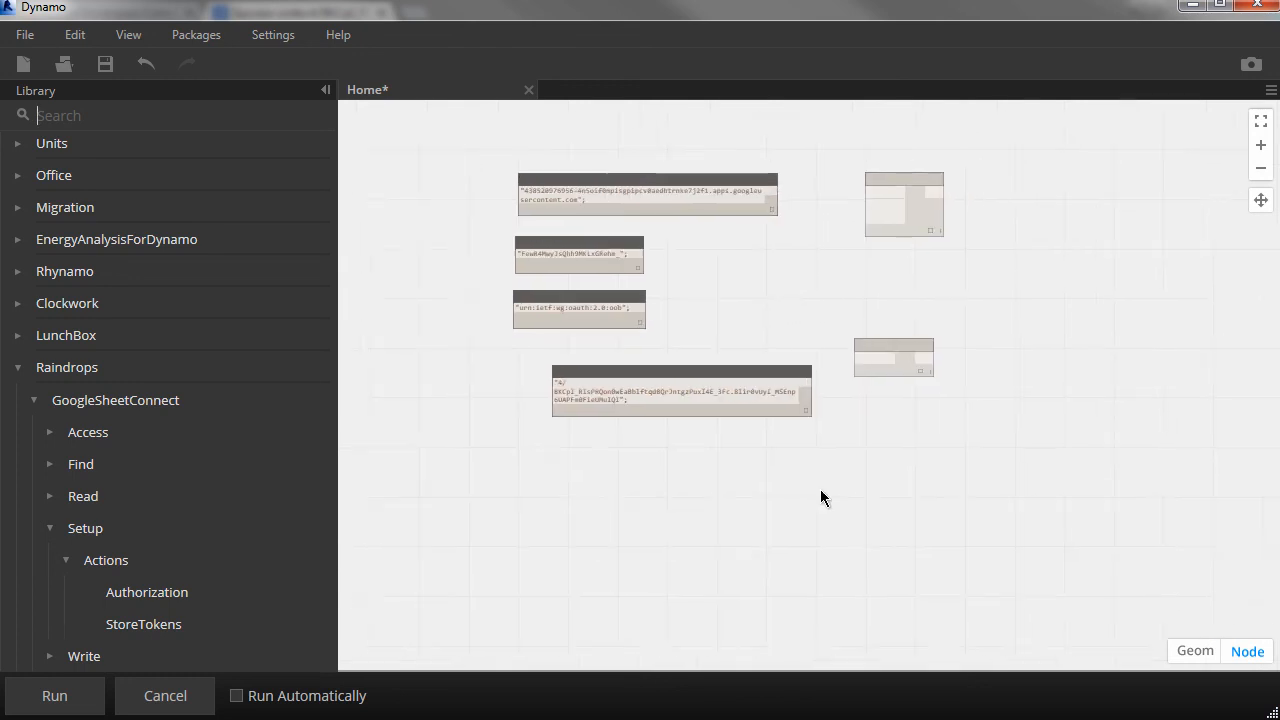
{"action": "scroll", "coordinate": [823, 496], "scroll_direction": "up", "scroll_amount": 1}
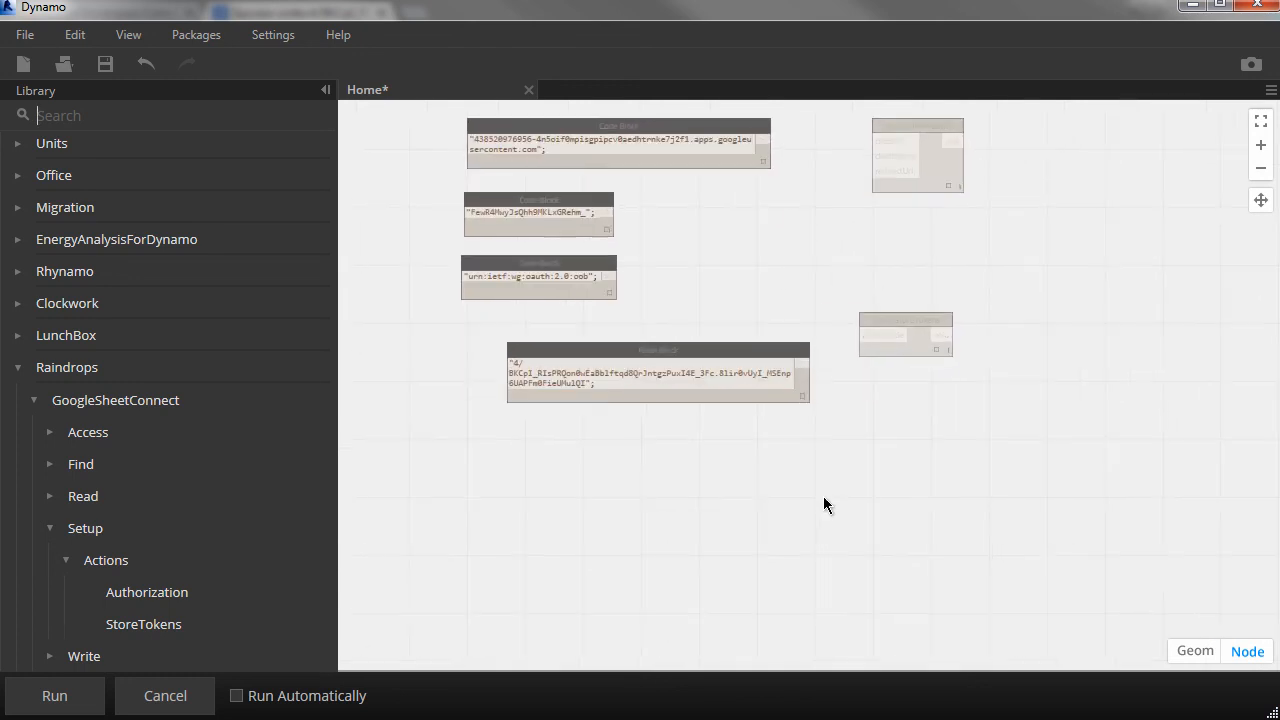
{"action": "left_click", "coordinate": [86, 424]}
{"action": "left_click", "coordinate": [165, 512]}
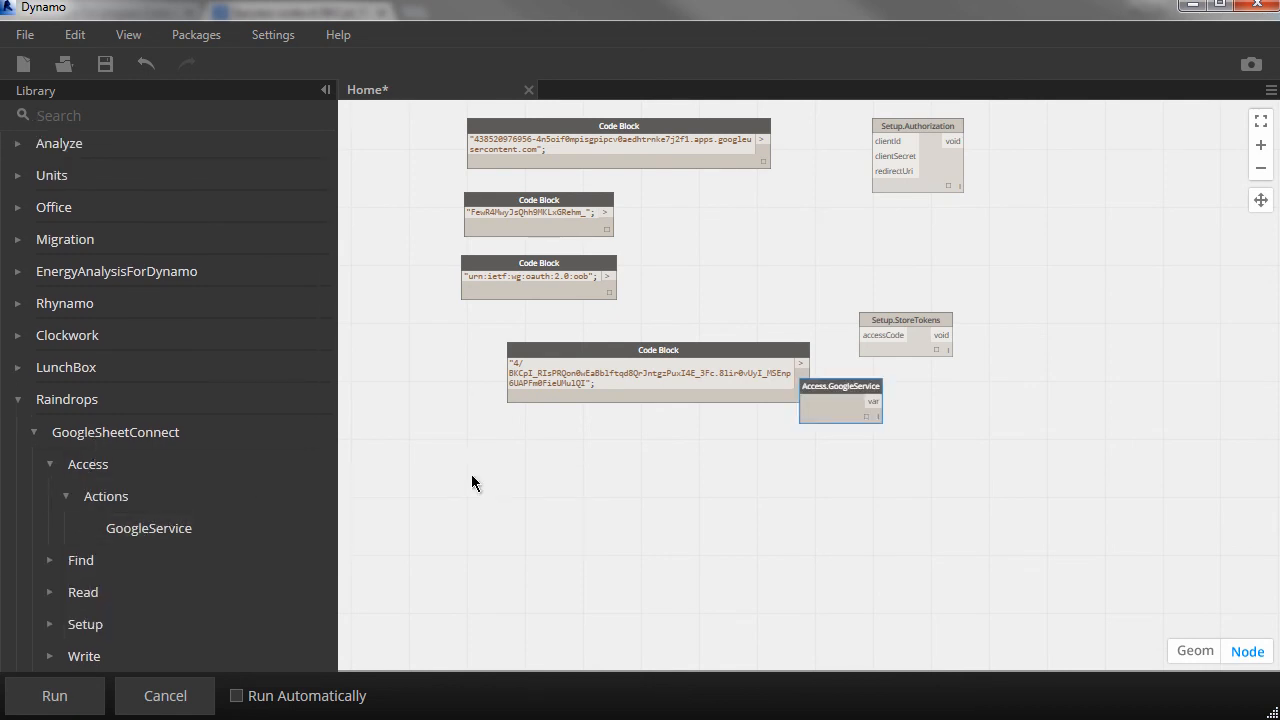
{"action": "left_click_drag", "start_coordinate": [870, 380], "coordinate": [657, 491]}
Step: Add FindSpreadsheets and ListSpreadsheetTitles nodes from the Find actions and line them up in a row after Access.GoogleService
{"action": "middle_click_drag", "start_coordinate": [637, 556], "coordinate": [526, 377]}
{"action": "scroll", "coordinate": [654, 443], "scroll_direction": "up", "scroll_amount": 1}
{"action": "scroll", "coordinate": [654, 443], "scroll_direction": "up", "scroll_amount": 1}
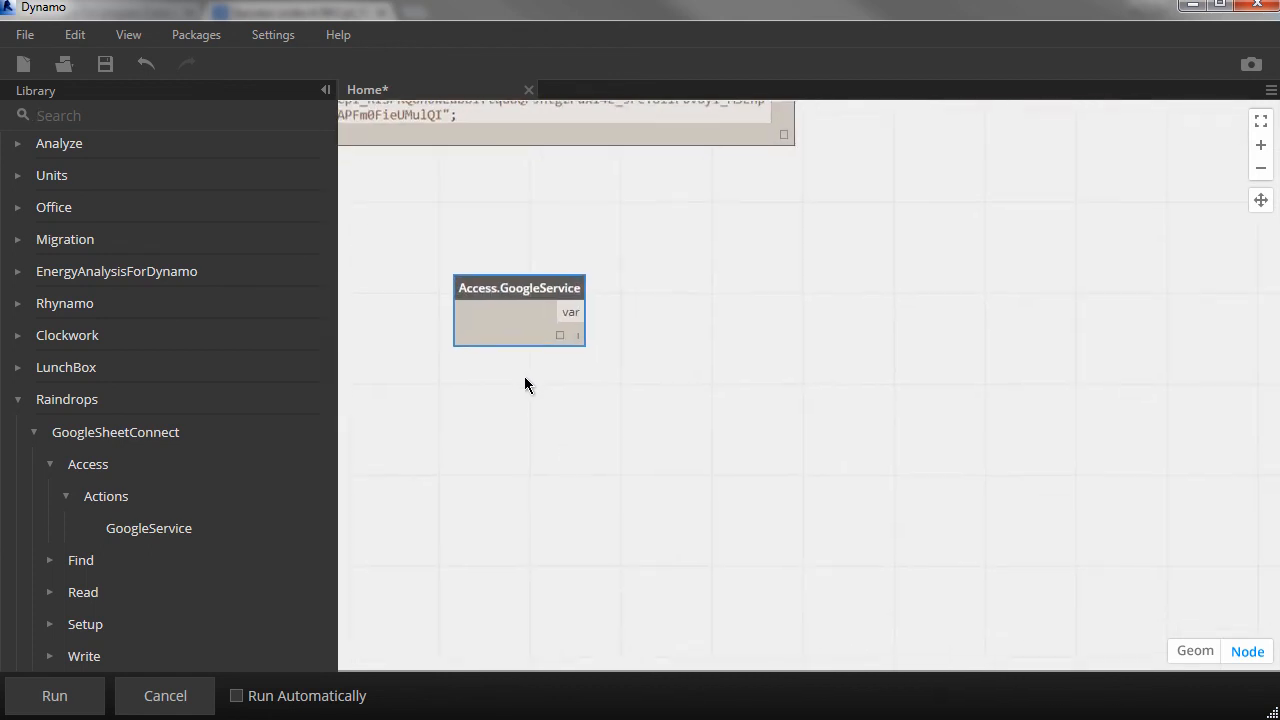
{"action": "scroll", "coordinate": [137, 563], "scroll_direction": "down", "scroll_amount": 1}
{"action": "left_click", "coordinate": [99, 553]}
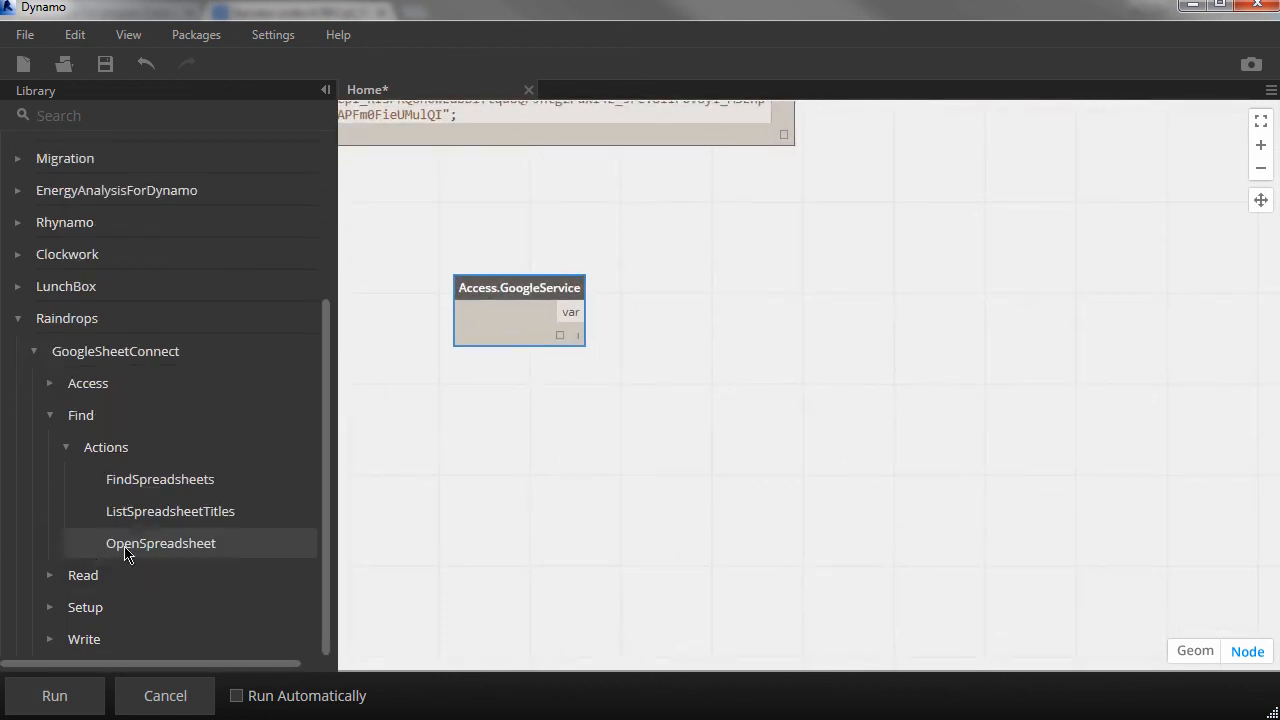
{"action": "left_click", "coordinate": [143, 480]}
{"action": "left_click", "coordinate": [163, 512]}
{"action": "left_click_drag", "start_coordinate": [807, 390], "coordinate": [706, 292]}
{"action": "left_click_drag", "start_coordinate": [893, 410], "coordinate": [1002, 288]}
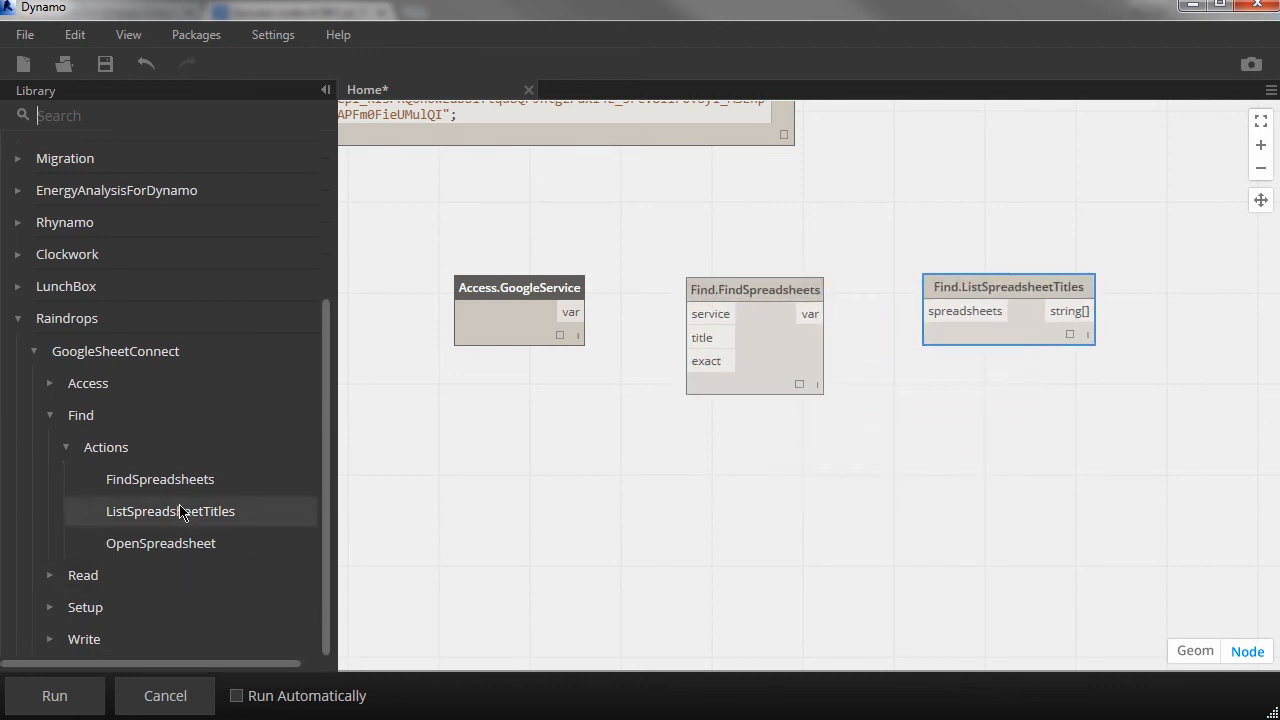
Step: Add a Watch node, collapse the library, and place the node after Find.ListSpreadsheetTitles
{"action": "middle_click_drag", "start_coordinate": [526, 446], "coordinate": [536, 436]}
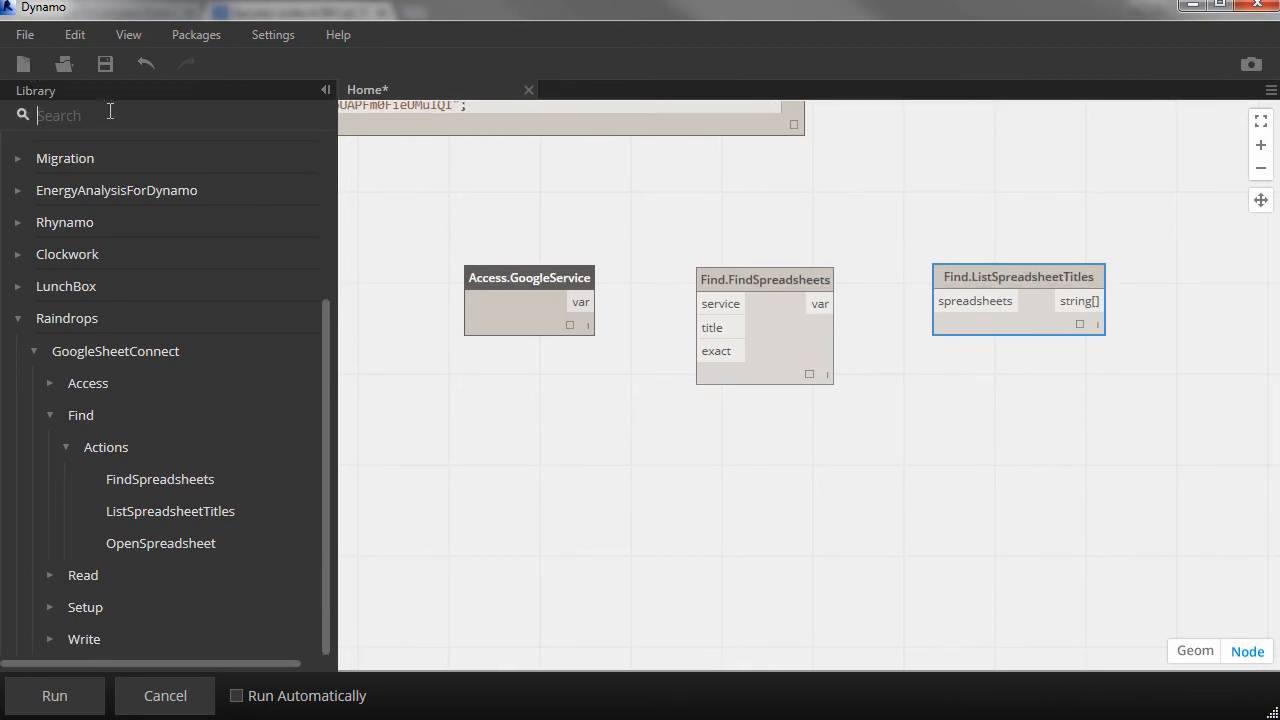
{"action": "type", "text": "watch"}
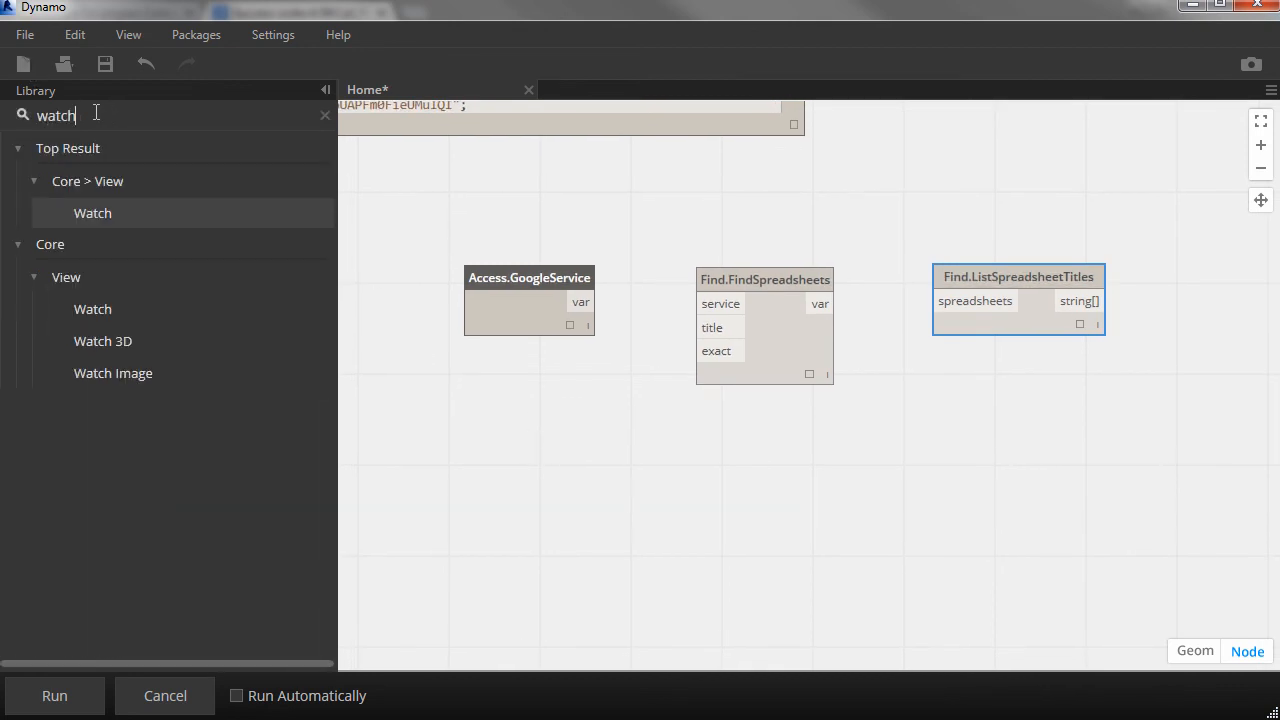
{"action": "key", "text": "Return"}
{"action": "middle_click_drag", "start_coordinate": [936, 520], "coordinate": [881, 518]}
{"action": "left_click", "coordinate": [325, 89]}
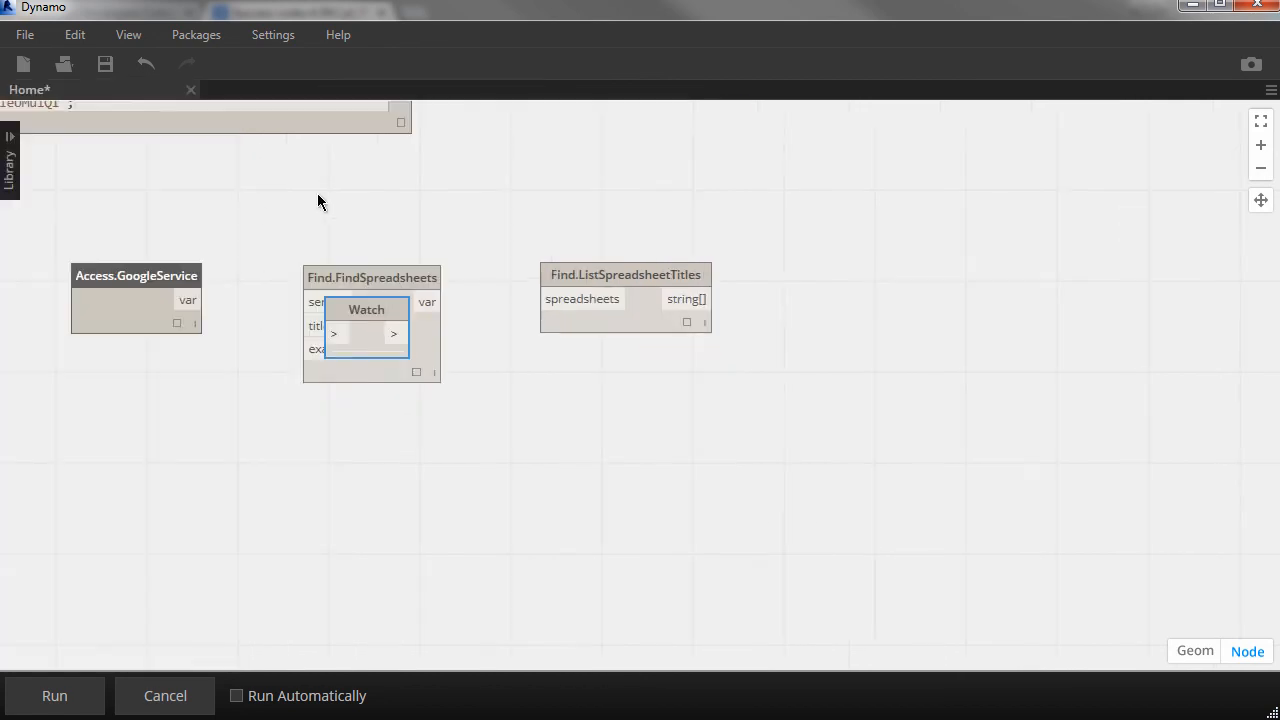
{"action": "left_click_drag", "start_coordinate": [360, 314], "coordinate": [891, 275]}
{"action": "middle_click_drag", "start_coordinate": [671, 436], "coordinate": [883, 416]}
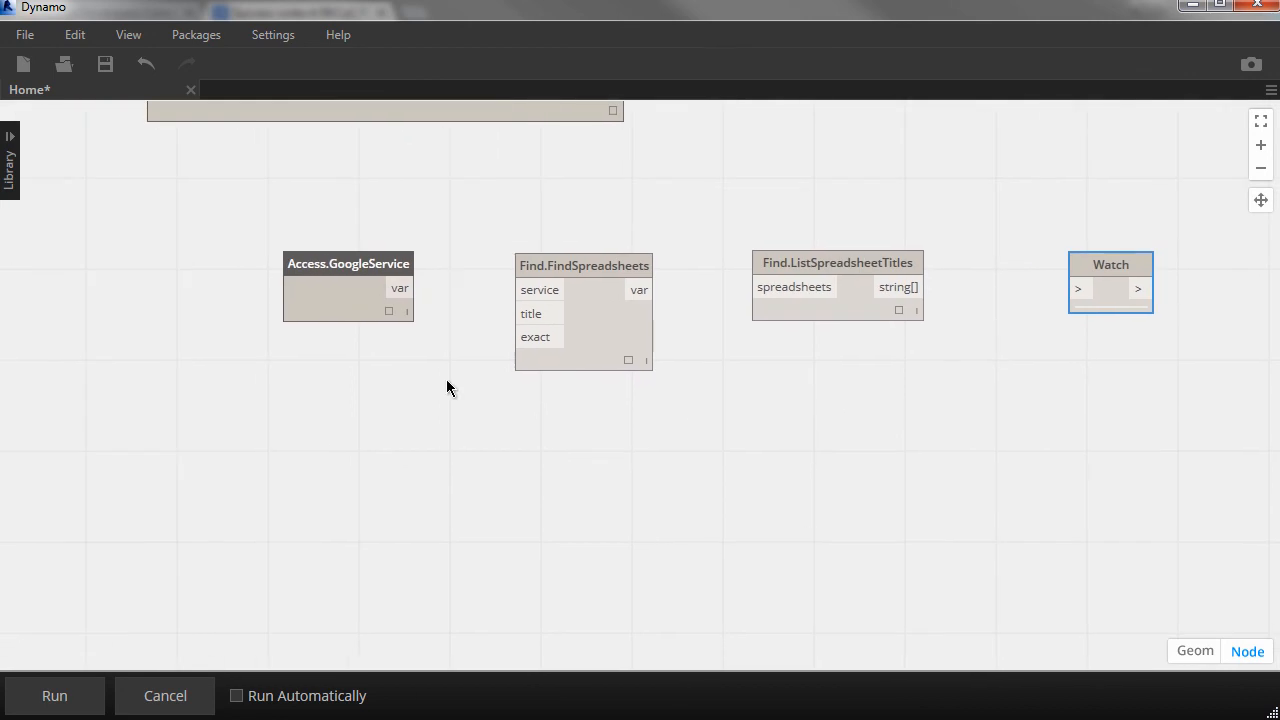
Step: Create an empty-string code block below Access.GoogleService and connect it to the title input of Find.FindSpreadsheets
{"action": "double_click", "coordinate": [304, 398]}
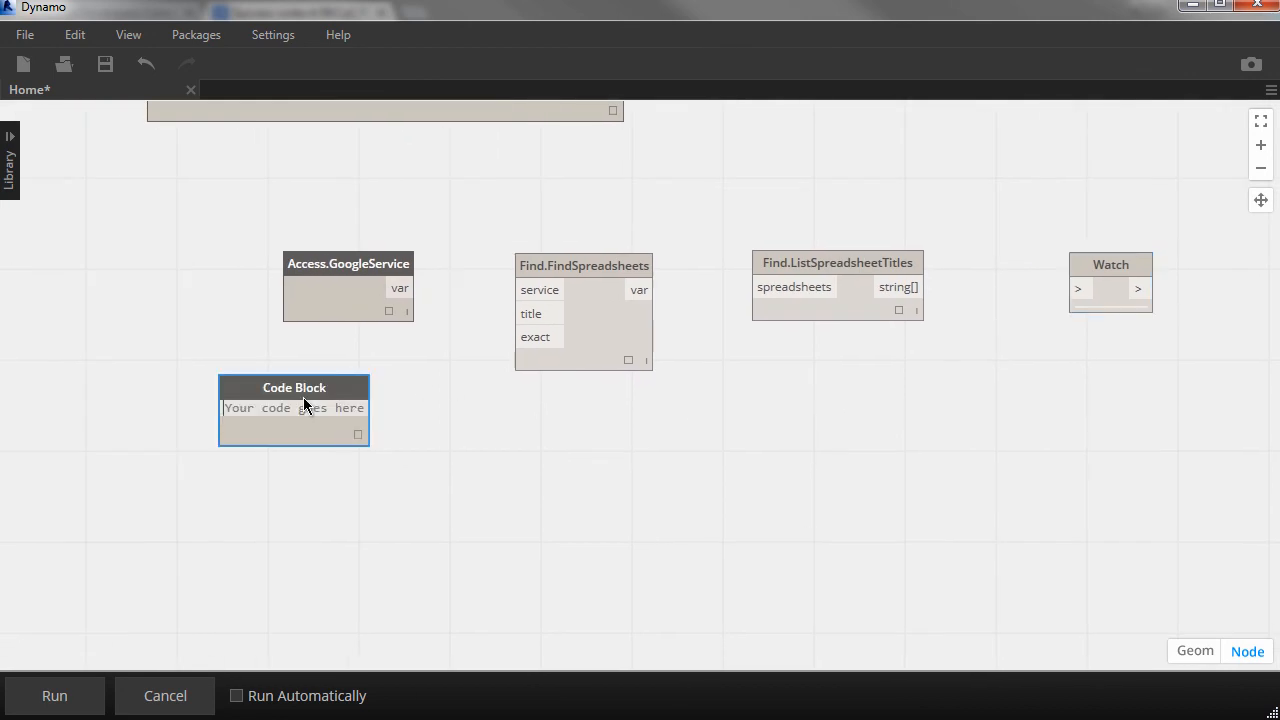
{"action": "type", "text": "\"\";"}
{"action": "left_click", "coordinate": [308, 405]}
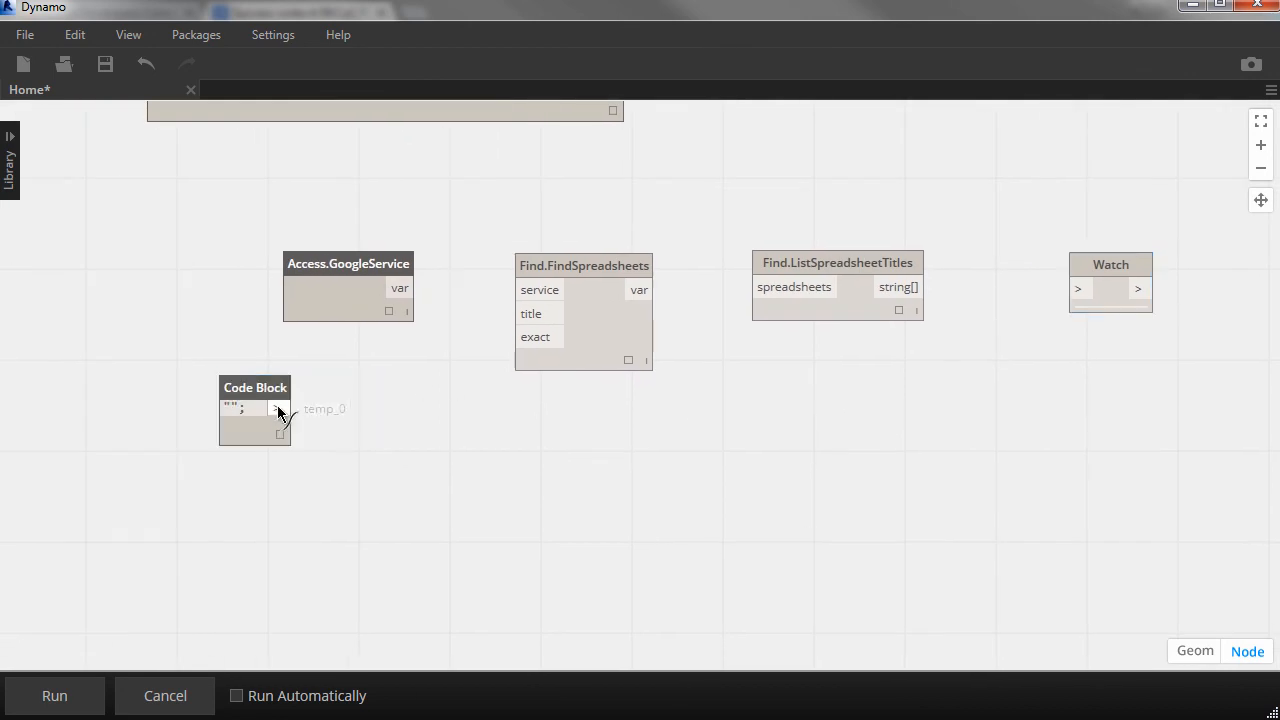
{"action": "left_click", "coordinate": [556, 316]}
{"action": "left_click_drag", "start_coordinate": [268, 387], "coordinate": [326, 362]}
Step: Create a code block containing false; below the empty-string block and connect it to the exact input of Find.FindSpreadsheets
{"action": "double_click", "coordinate": [286, 453]}
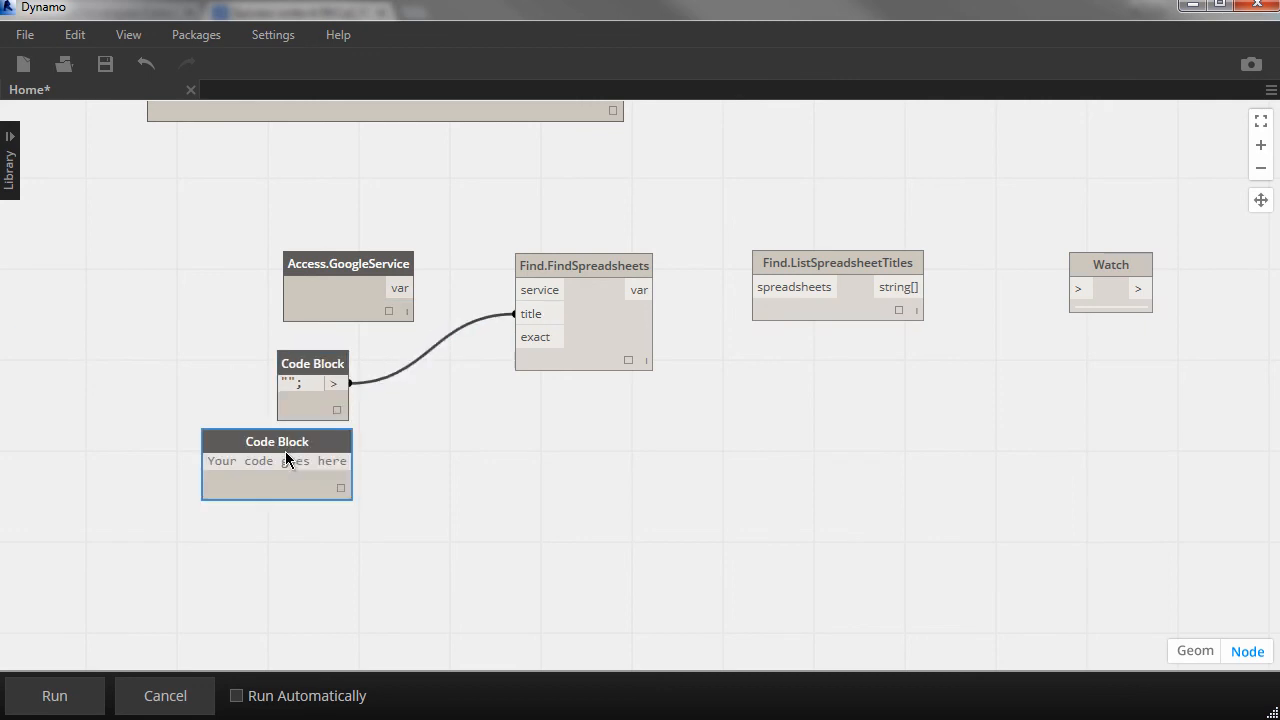
{"action": "type", "text": "false;"}
{"action": "left_click", "coordinate": [247, 443]}
{"action": "left_click_drag", "start_coordinate": [246, 443], "coordinate": [323, 451]}
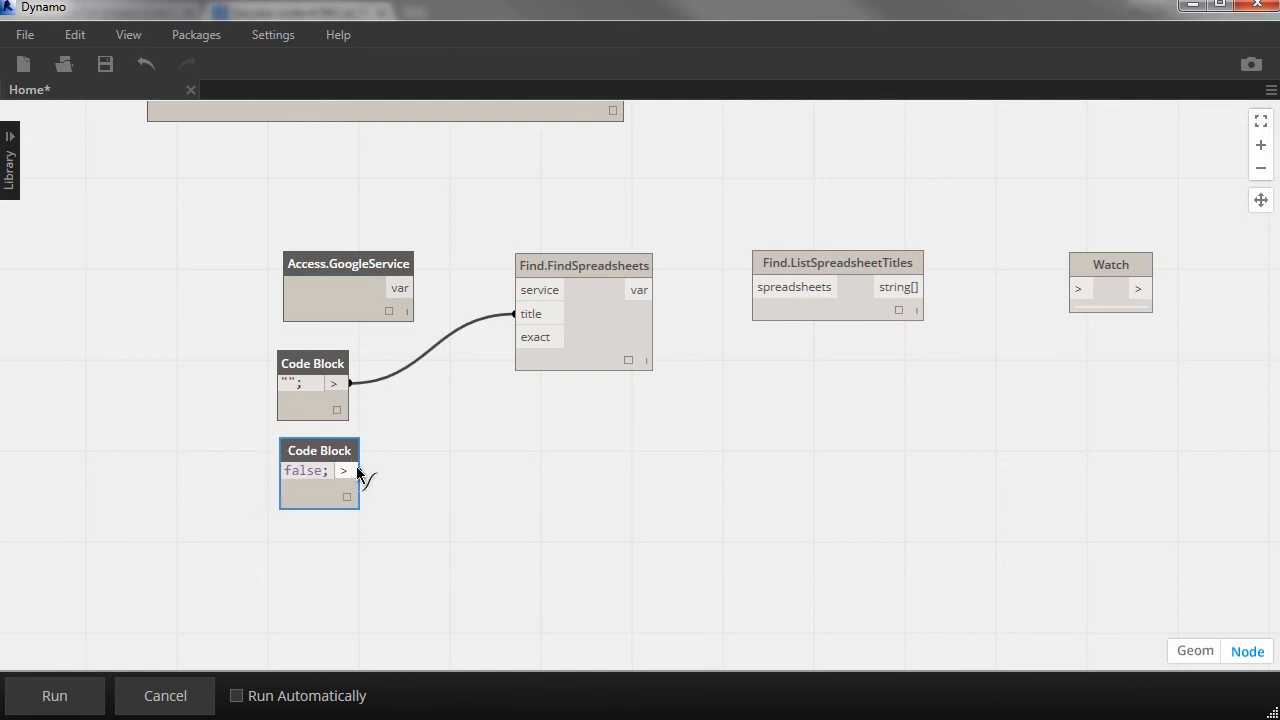
{"action": "left_click", "coordinate": [345, 471]}
{"action": "left_click", "coordinate": [517, 337]}
Step: Wire Access.GoogleService through Find.FindSpreadsheets and Find.ListSpreadsheetTitles to the Watch node, and run the graph
{"action": "left_click", "coordinate": [408, 288]}
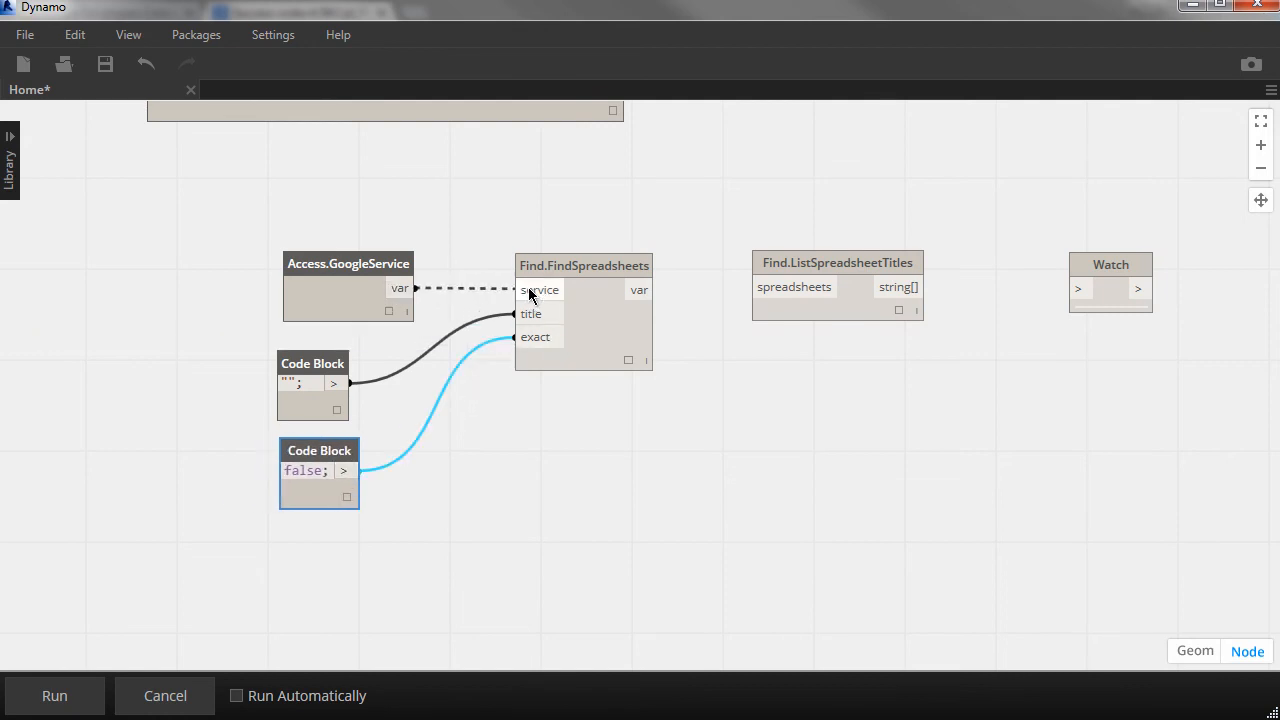
{"action": "left_click", "coordinate": [529, 291]}
{"action": "left_click", "coordinate": [786, 289]}
{"action": "left_click", "coordinate": [906, 289]}
{"action": "left_click", "coordinate": [1075, 290]}
{"action": "scroll", "coordinate": [909, 394], "scroll_direction": "down", "scroll_amount": 4}
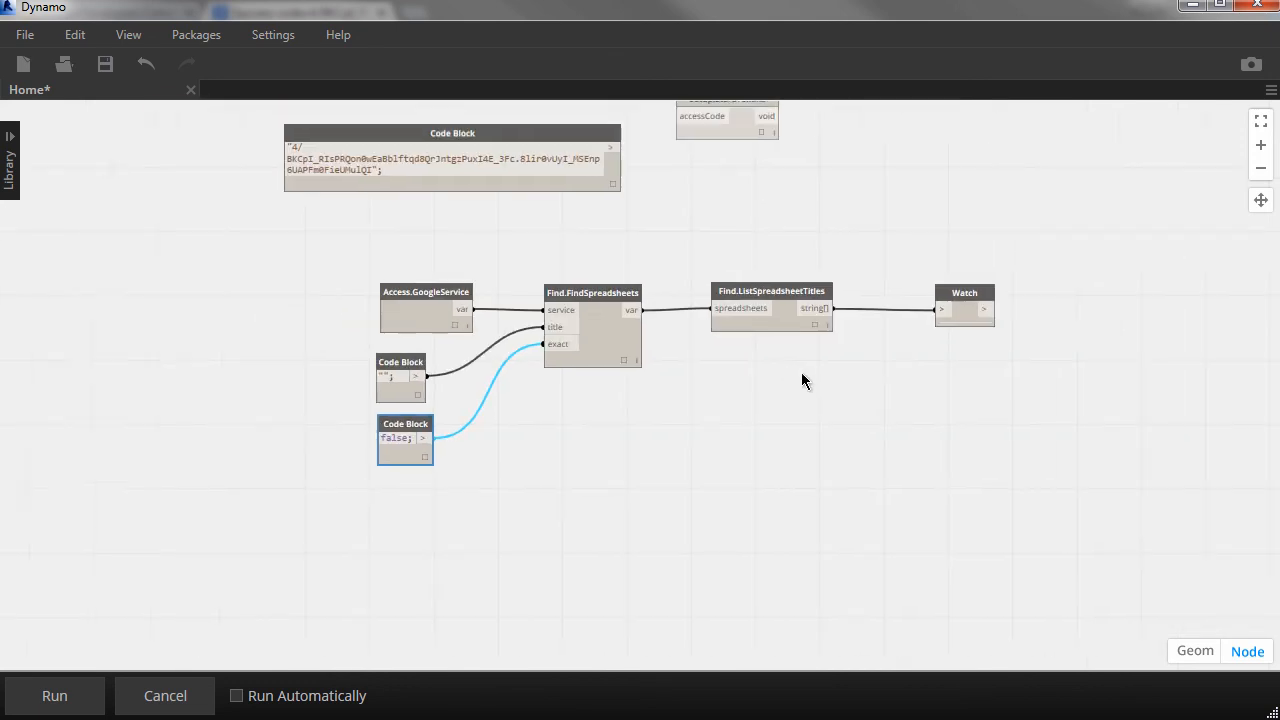
{"action": "left_click", "coordinate": [90, 700]}
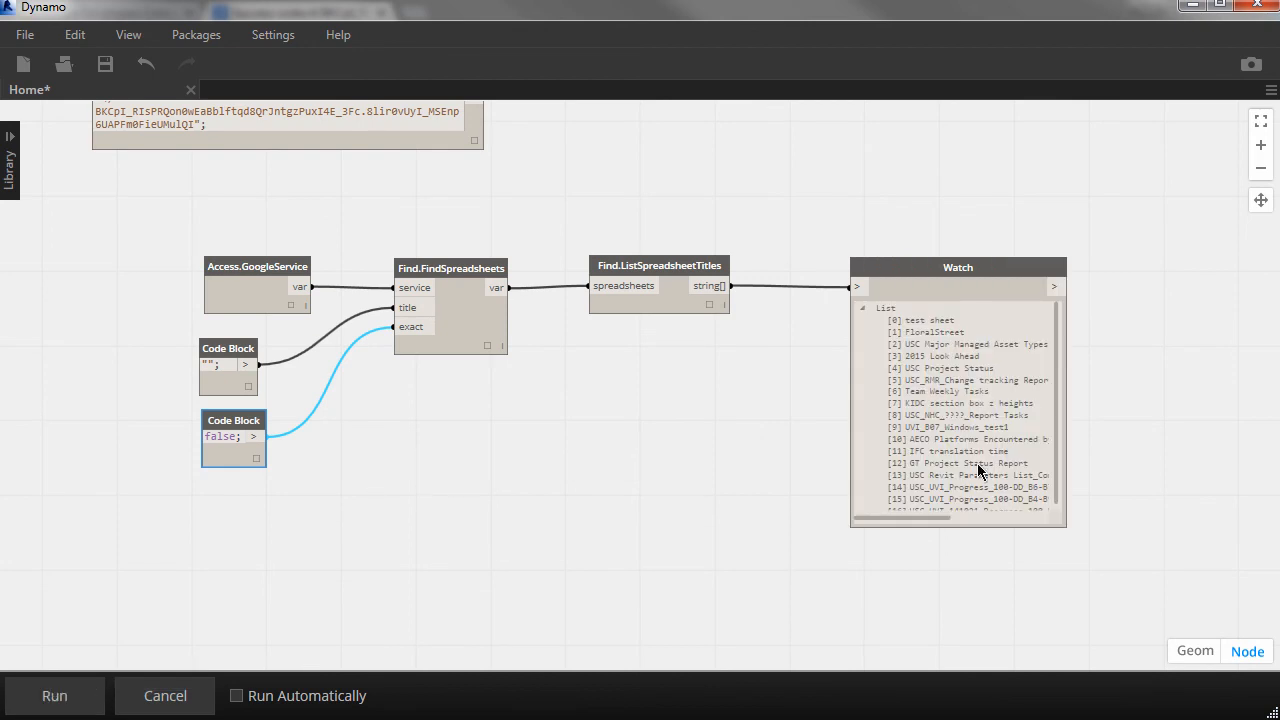